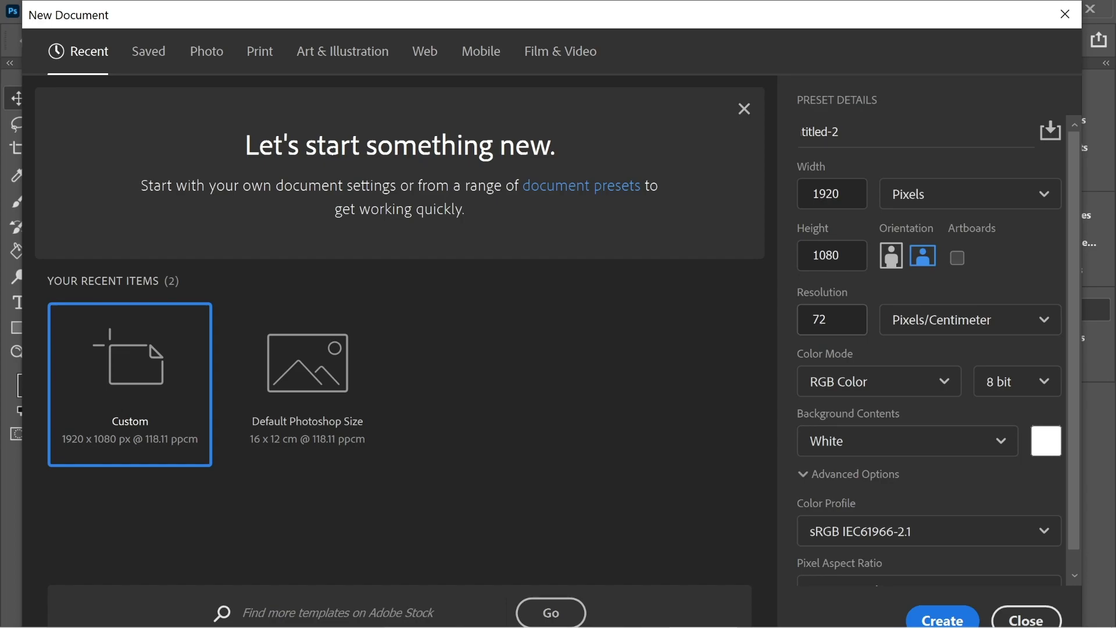
Step: Create a 1920×1080 document and fill its background with dark grey #2e2e2e
{"action": "left_click", "coordinate": [942, 619]}
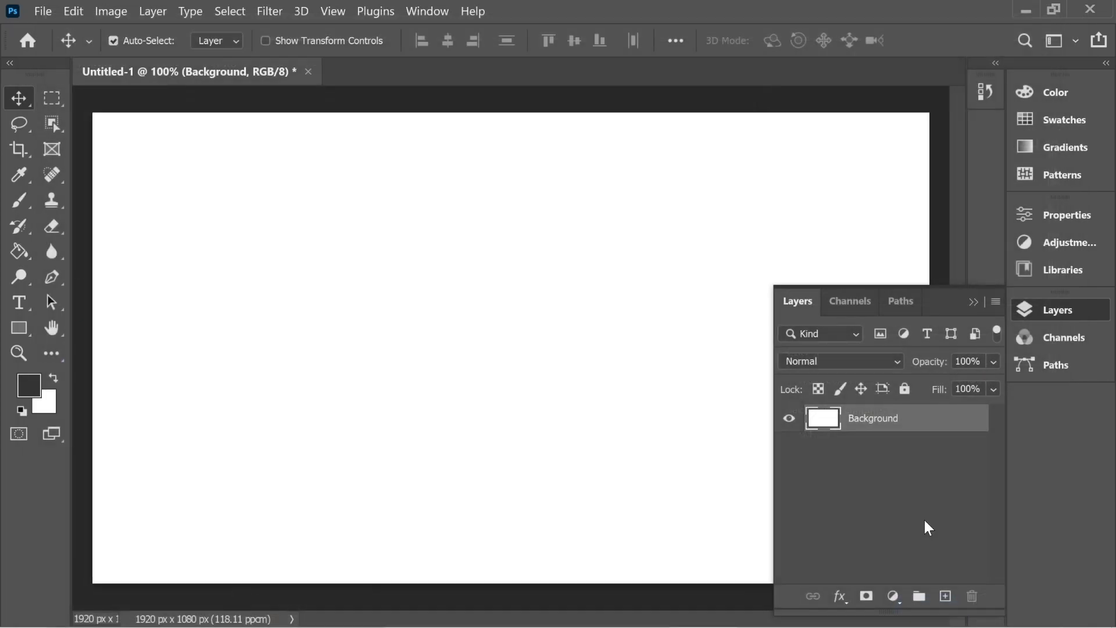
{"action": "left_click", "coordinate": [29, 386]}
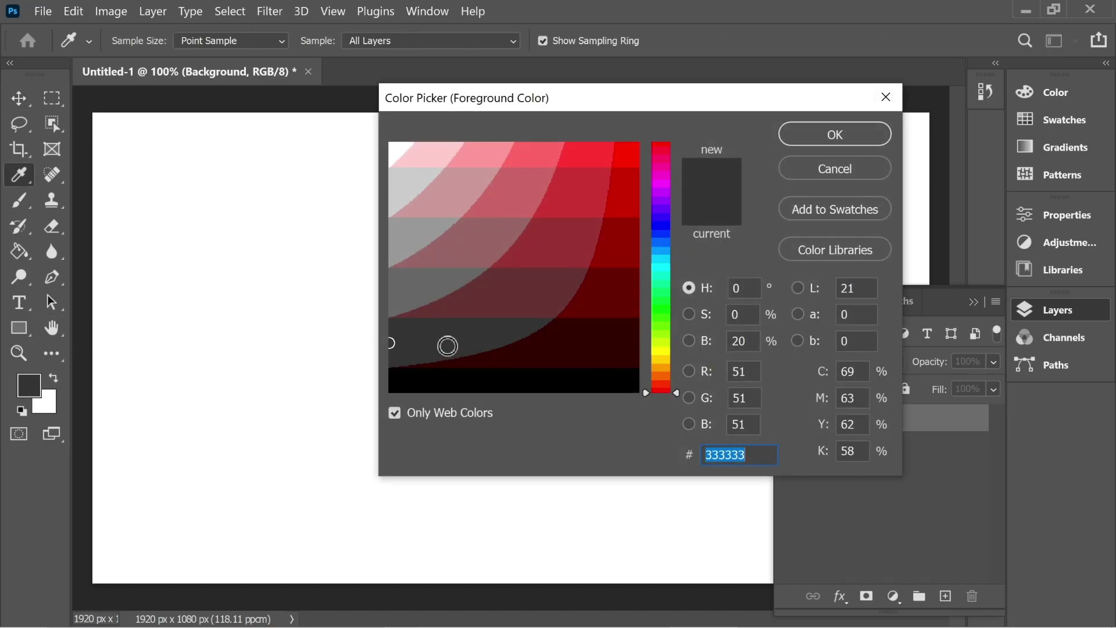
{"action": "type", "text": "2e2e2e"}
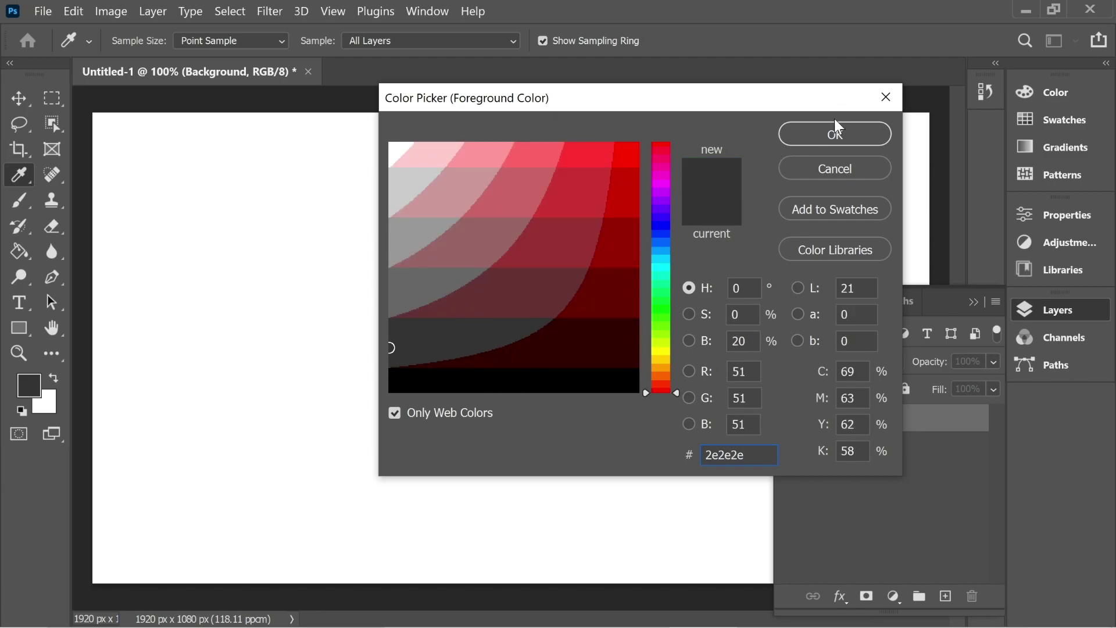
{"action": "left_click", "coordinate": [832, 136]}
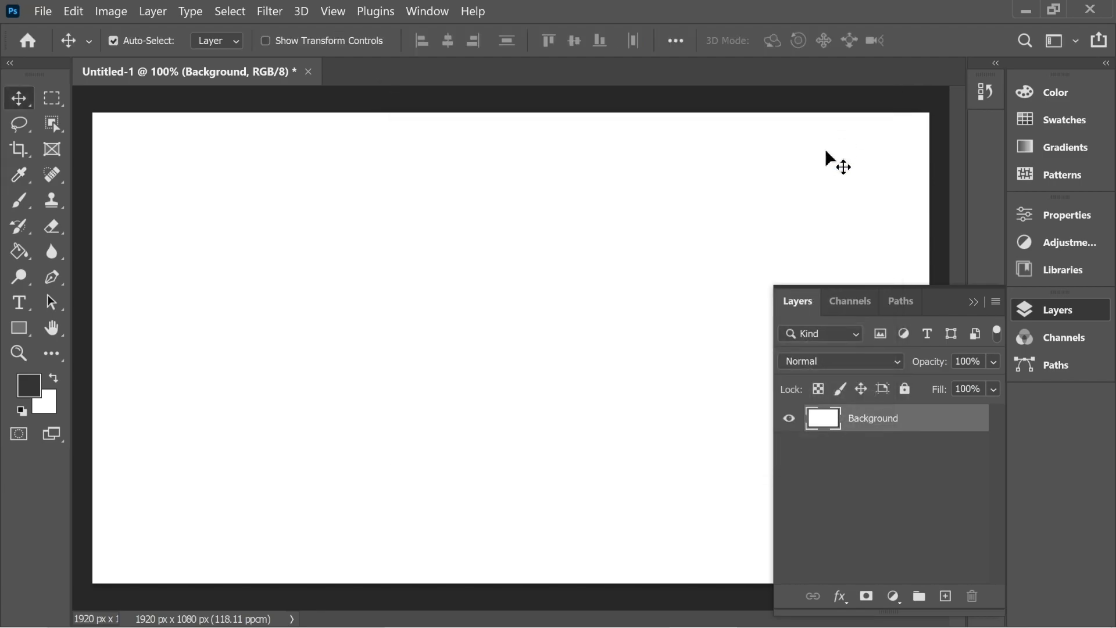
{"action": "left_click", "coordinate": [25, 255]}
{"action": "left_click", "coordinate": [553, 268]}
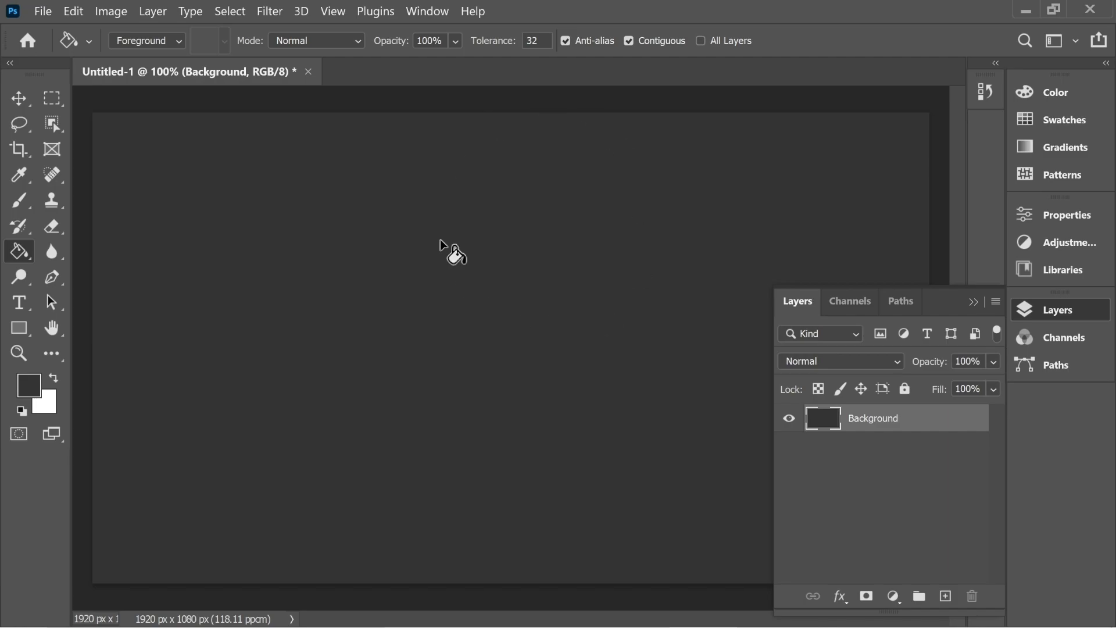
Step: Type the word 'Art' in Billion Dreams 150 pt and colour it mid-grey #999999
{"action": "left_click", "coordinate": [18, 303]}
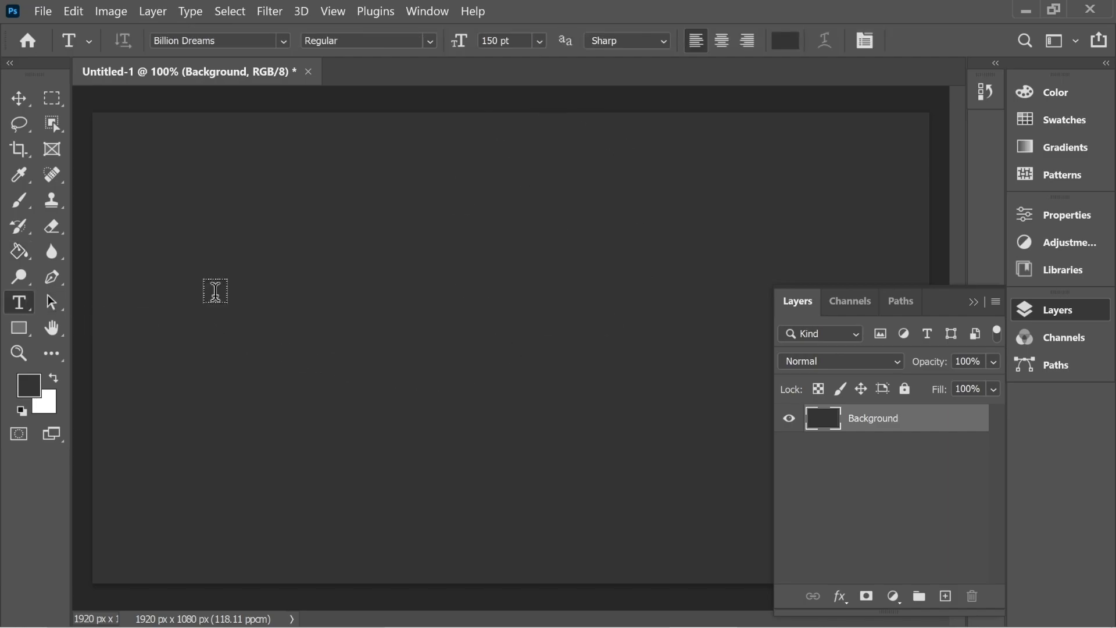
{"action": "left_click", "coordinate": [492, 317]}
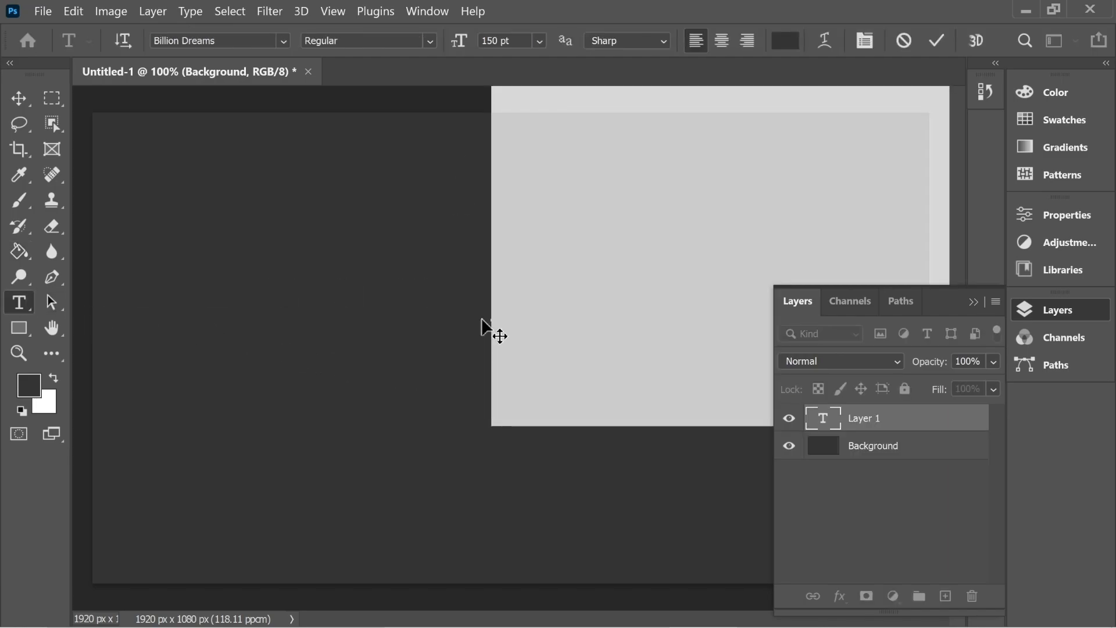
{"action": "type", "text": "Text"}
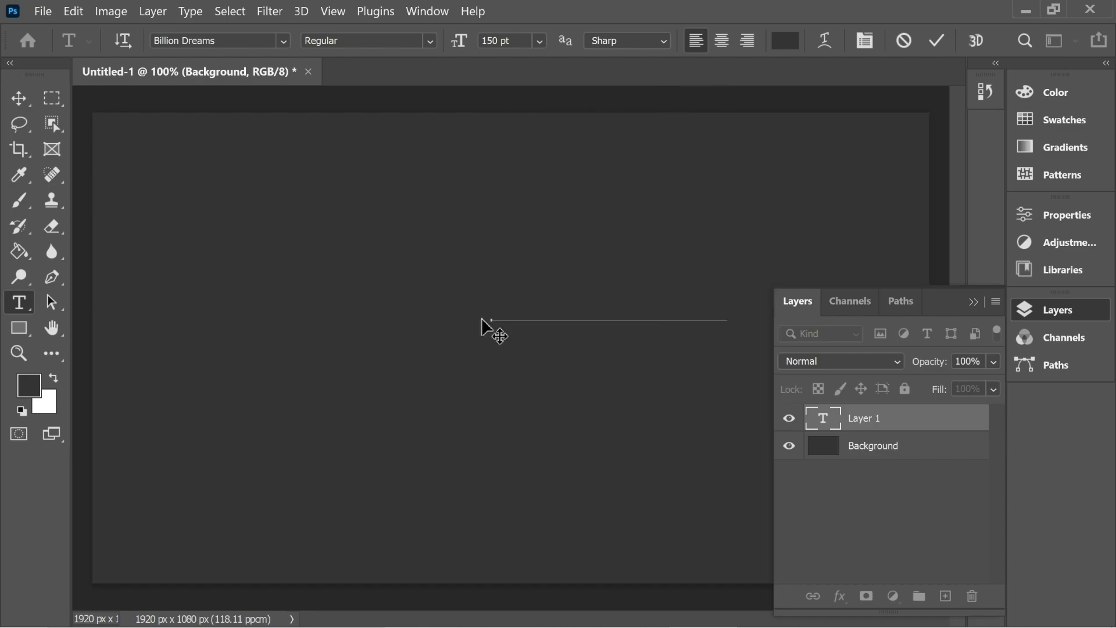
{"action": "double_click", "coordinate": [573, 213]}
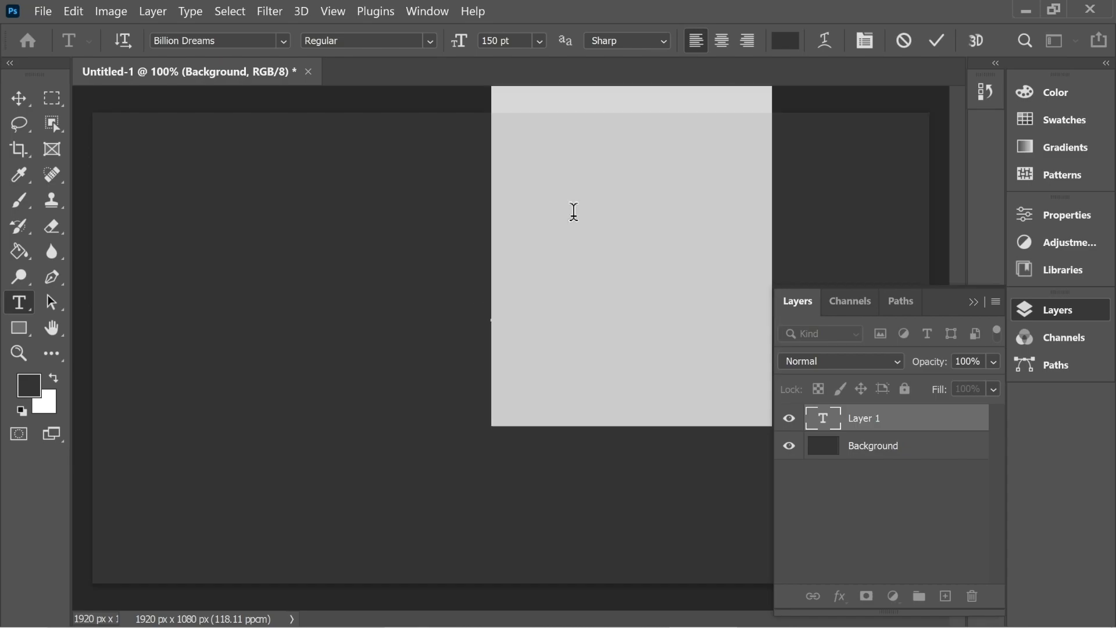
{"action": "left_click", "coordinate": [785, 41]}
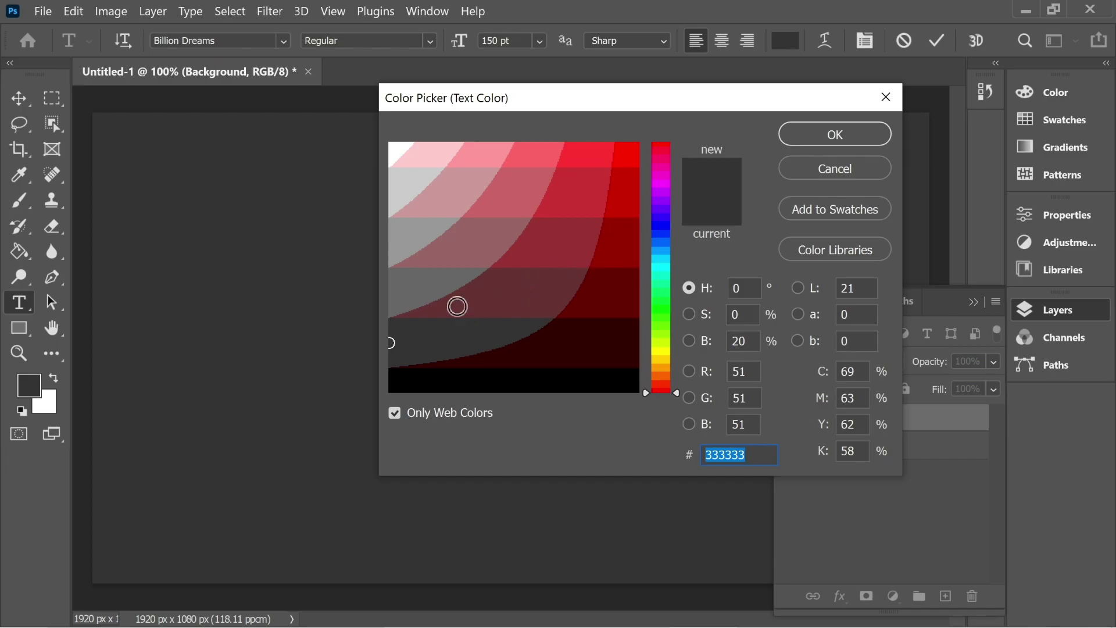
{"action": "left_click", "coordinate": [385, 235]}
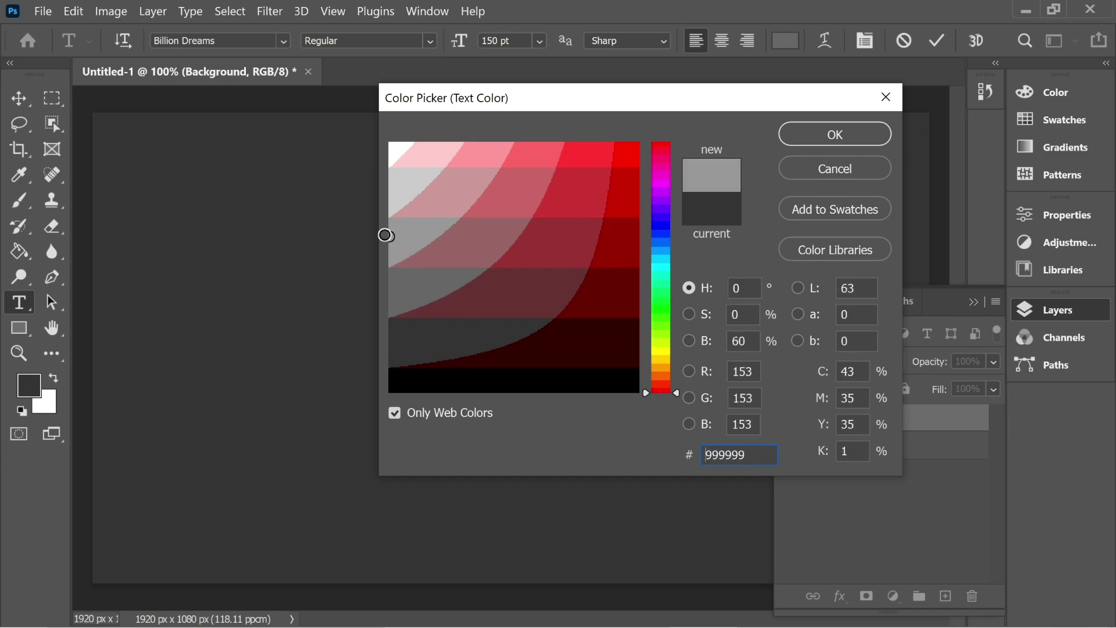
{"action": "left_click", "coordinate": [821, 136]}
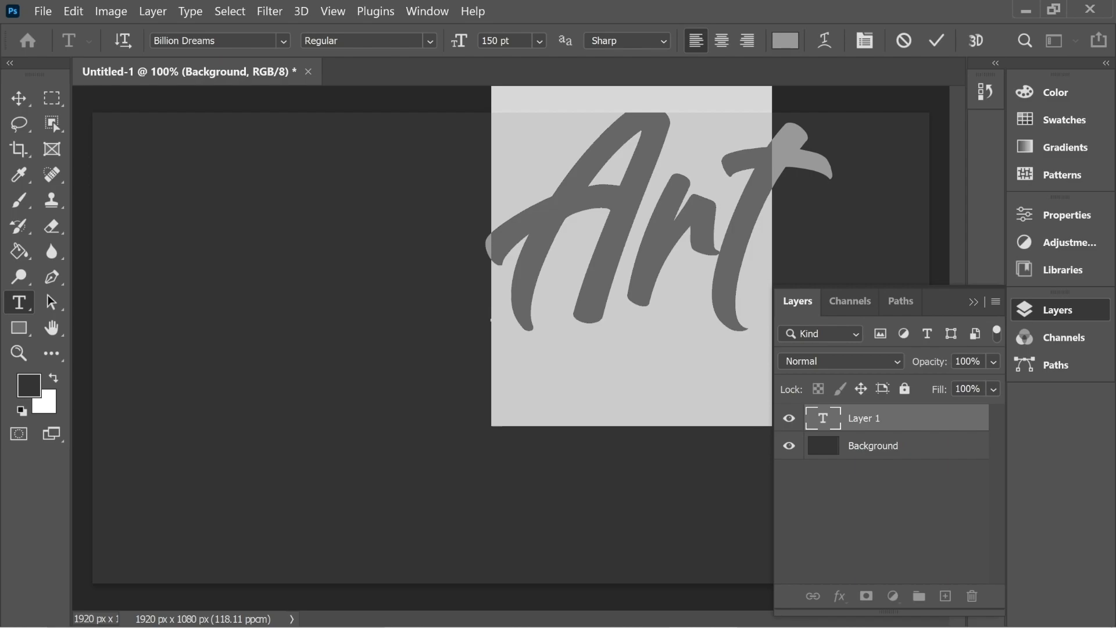
Step: Centre the Art text, duplicate it as Art copy, and reselect the original Art layer
{"action": "left_click", "coordinate": [18, 98]}
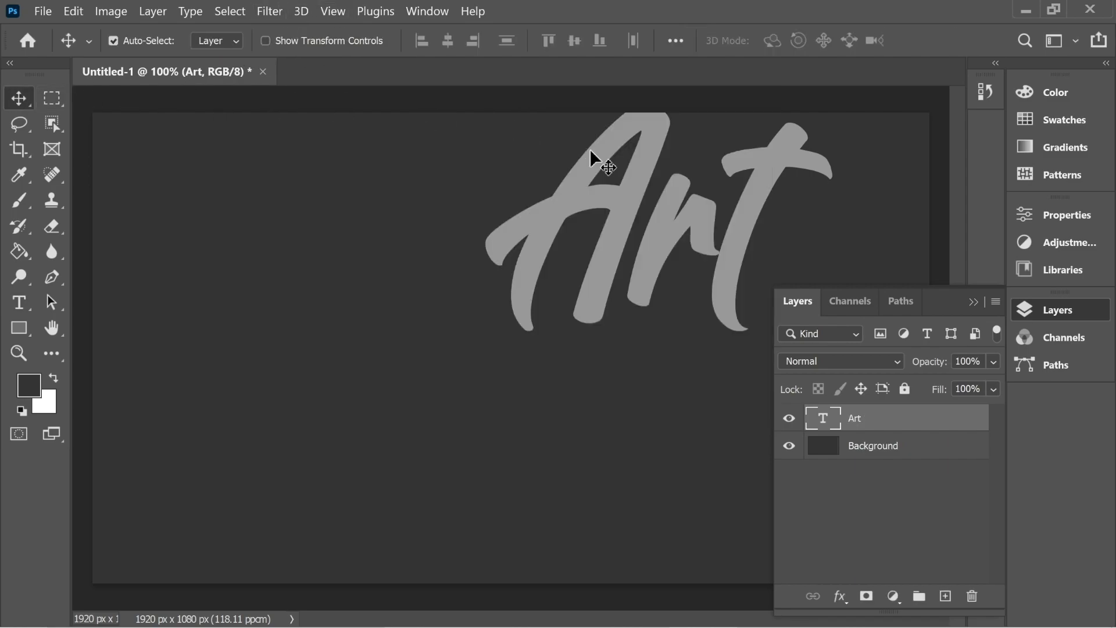
{"action": "left_click_drag", "start_coordinate": [645, 188], "coordinate": [510, 293]}
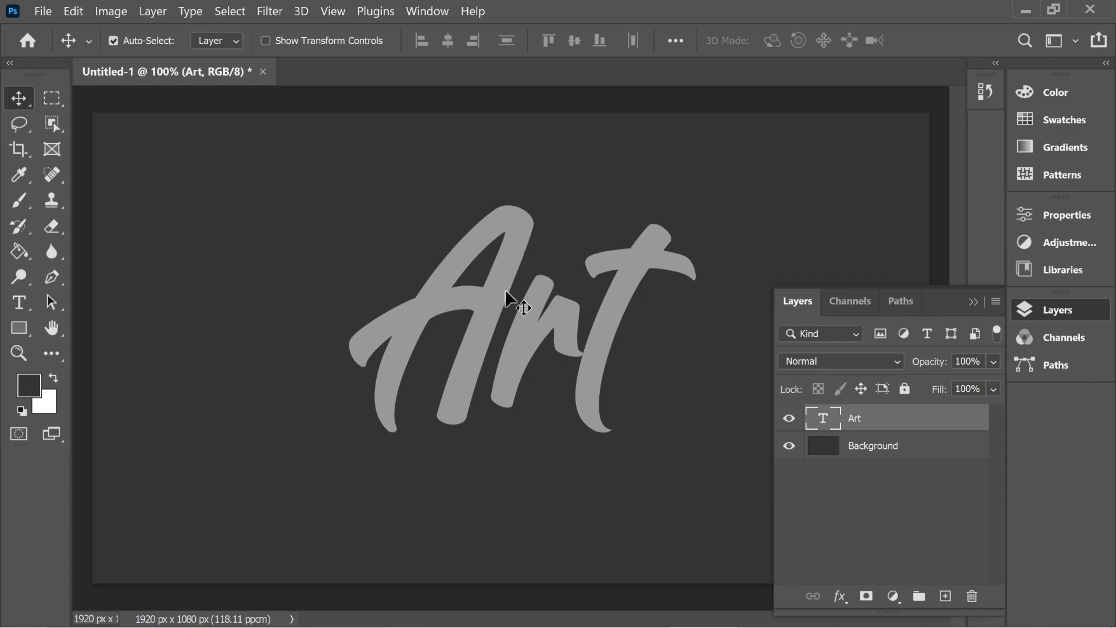
{"action": "double_click", "coordinate": [856, 418]}
{"action": "key", "text": "ctrl+j"}
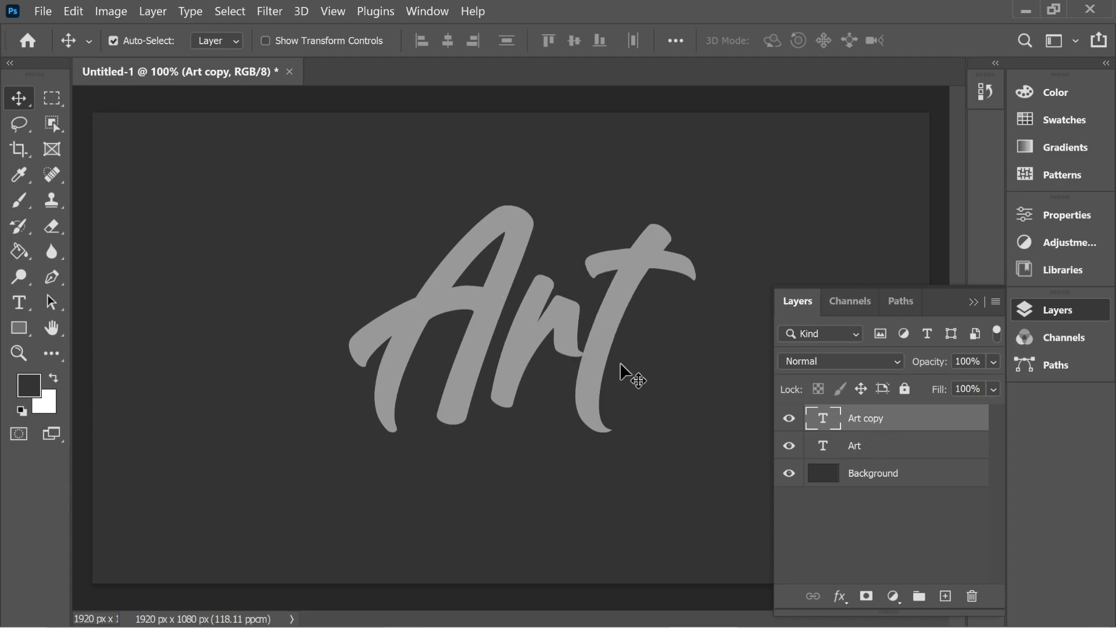
{"action": "left_click", "coordinate": [851, 457]}
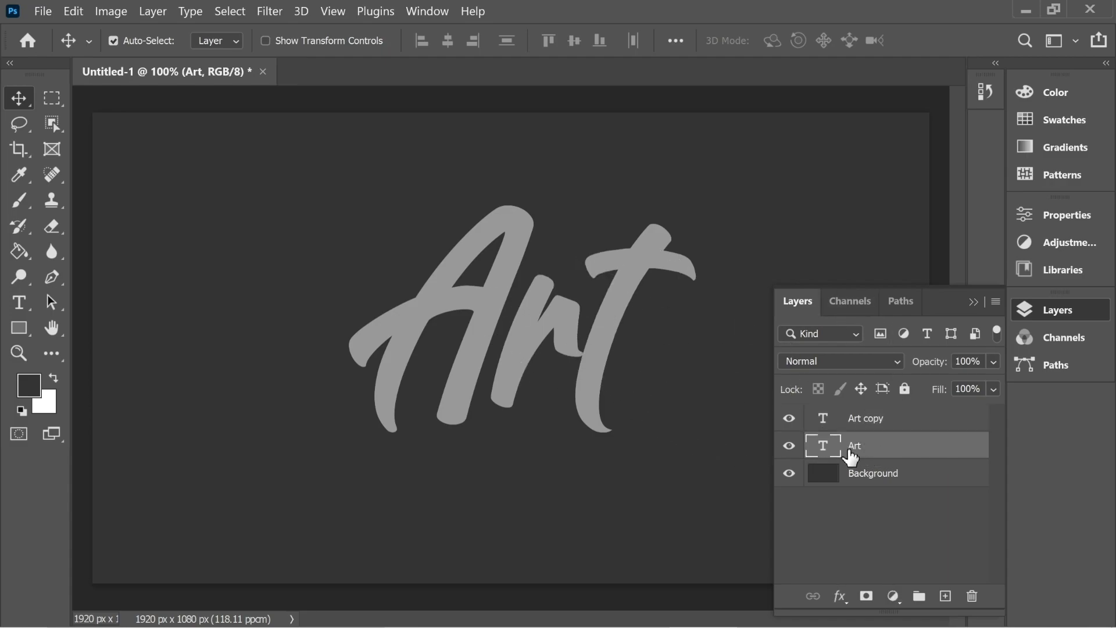
Step: Give the Art layer a 7 px outside stroke in blue #0166a6
{"action": "right_click", "coordinate": [867, 445]}
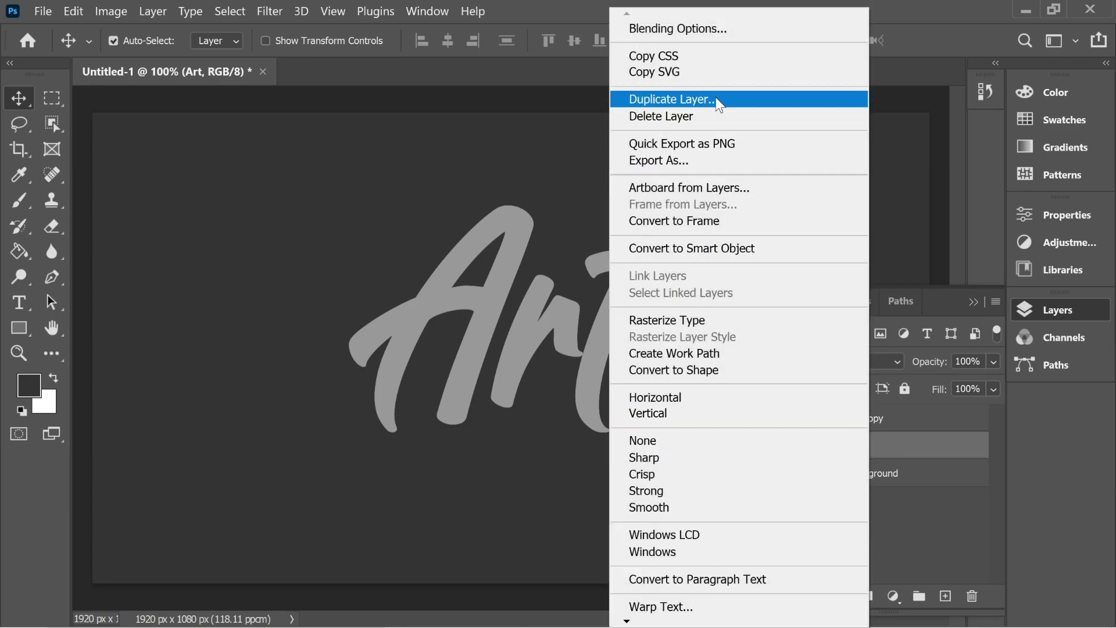
{"action": "left_click", "coordinate": [716, 29]}
{"action": "left_click_drag", "start_coordinate": [532, 74], "coordinate": [787, 83]}
{"action": "left_click", "coordinate": [674, 250]}
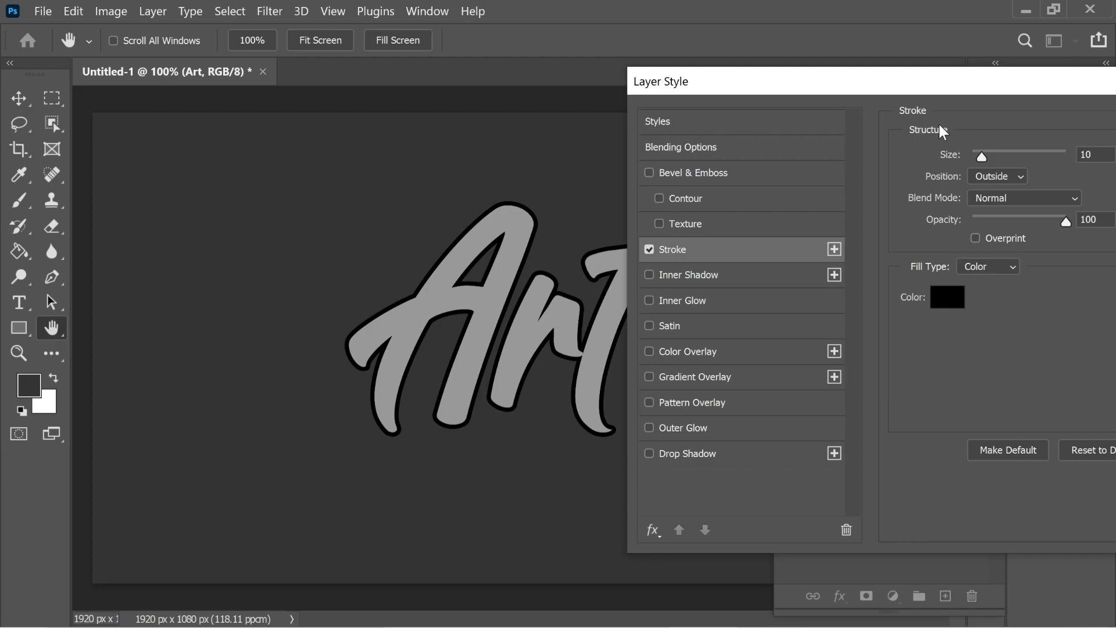
{"action": "type", "text": "7"}
{"action": "left_click", "coordinate": [948, 297]}
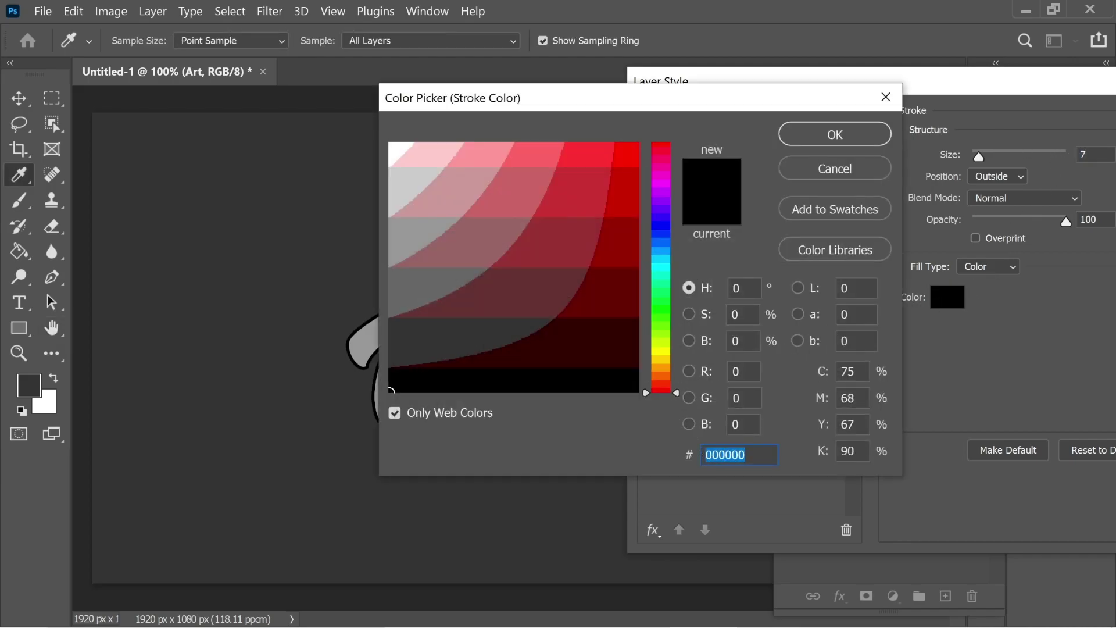
{"action": "type", "text": "0166a6"}
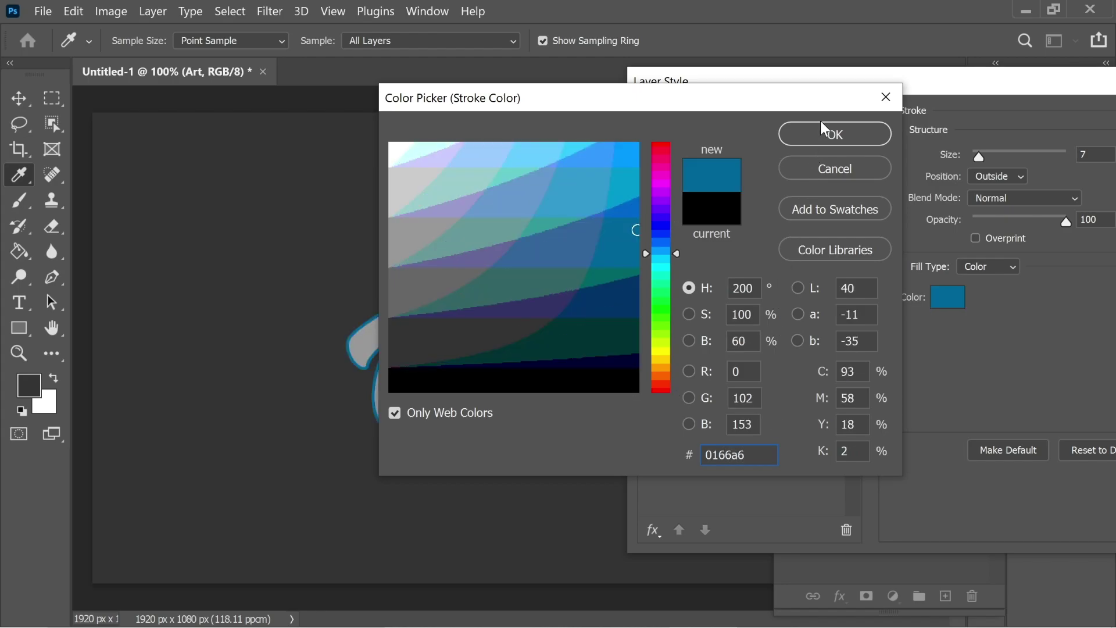
{"action": "left_click", "coordinate": [822, 138]}
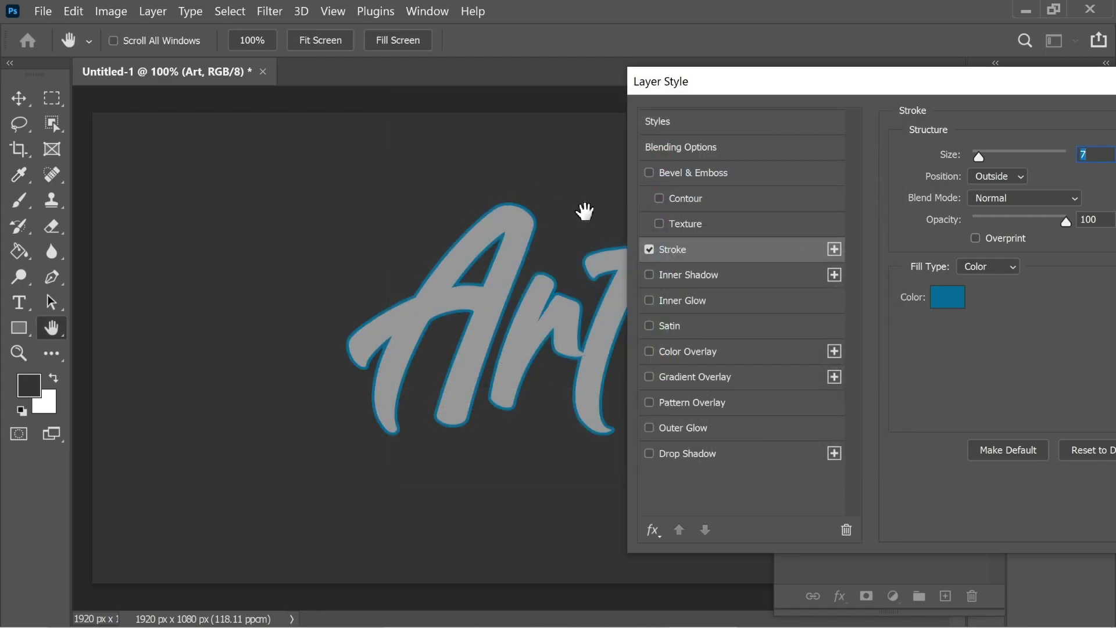
{"action": "left_click_drag", "start_coordinate": [918, 75], "coordinate": [696, 74]}
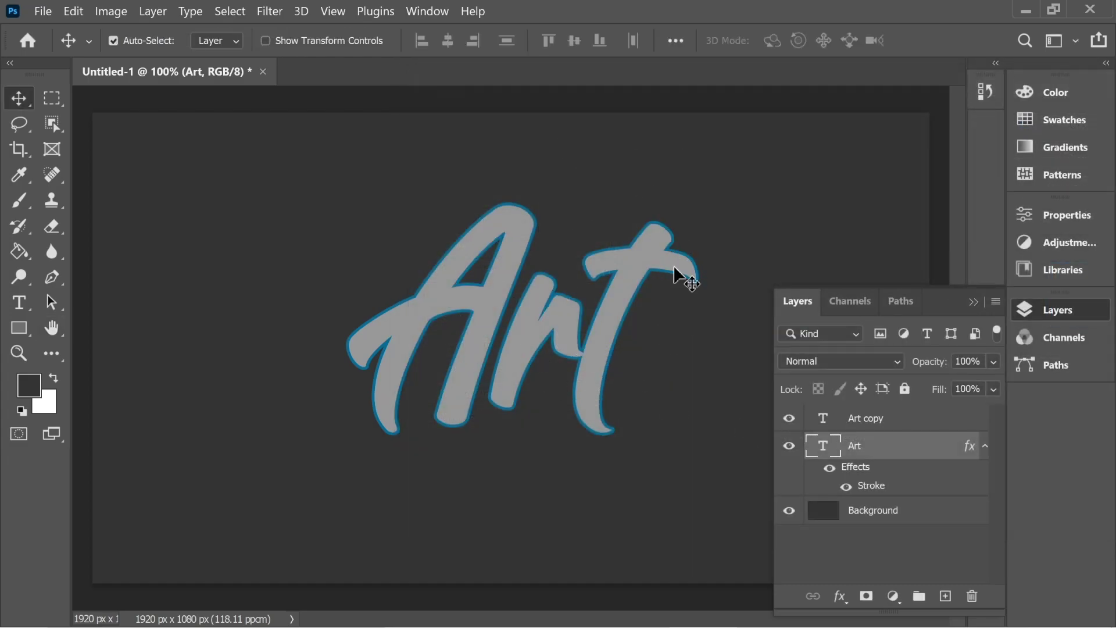
Step: Add a 4 px navy #033a69 stroke to the Art copy layer
{"action": "left_click", "coordinate": [871, 419]}
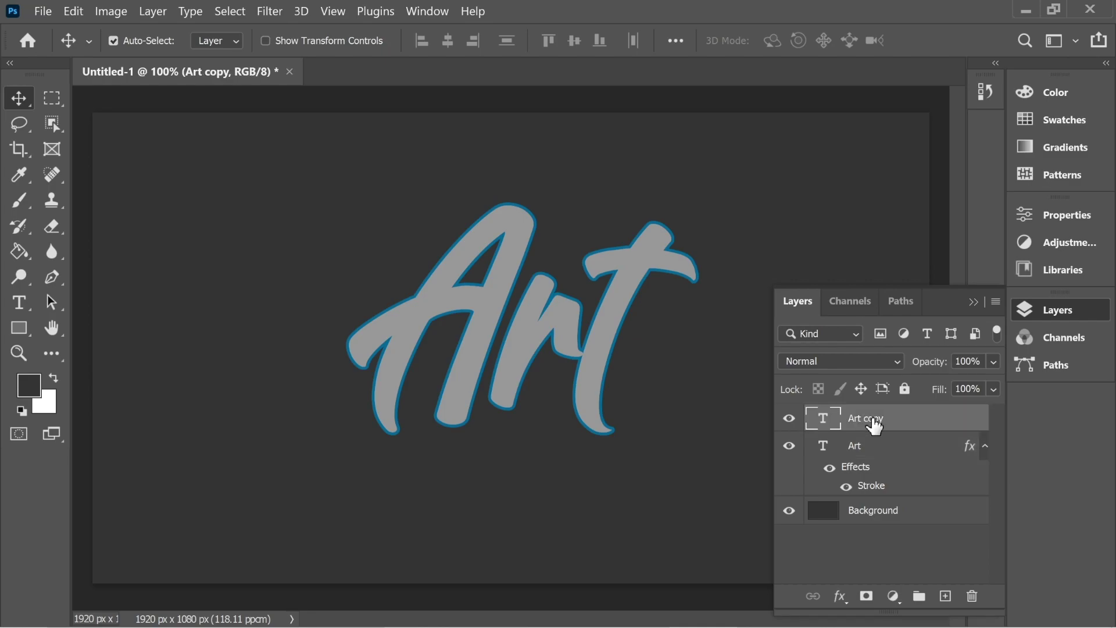
{"action": "right_click", "coordinate": [875, 426]}
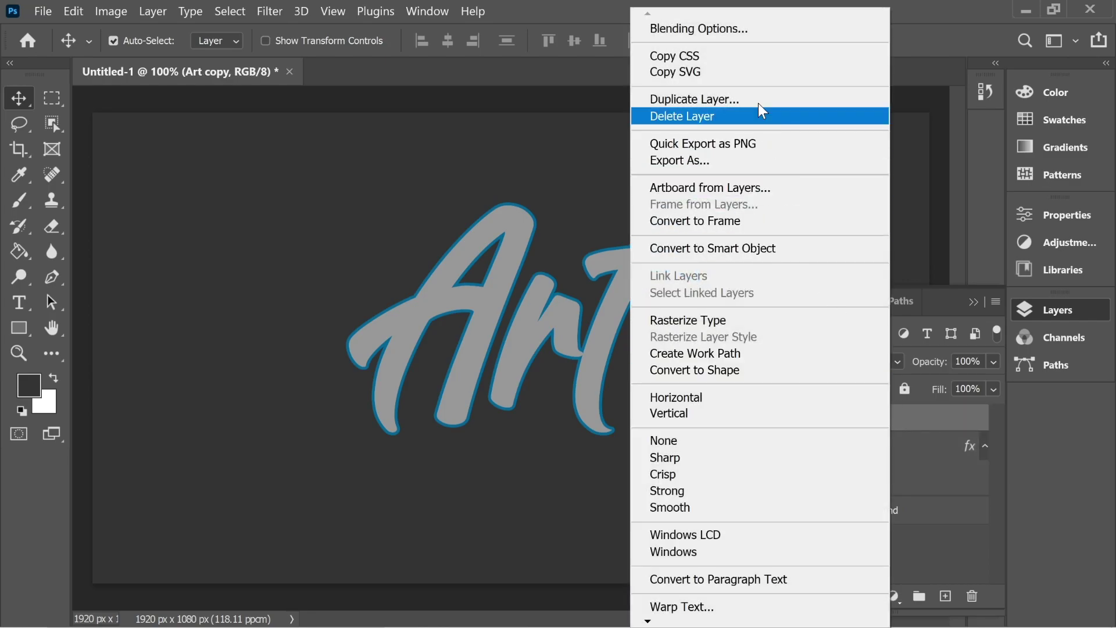
{"action": "left_click", "coordinate": [753, 33]}
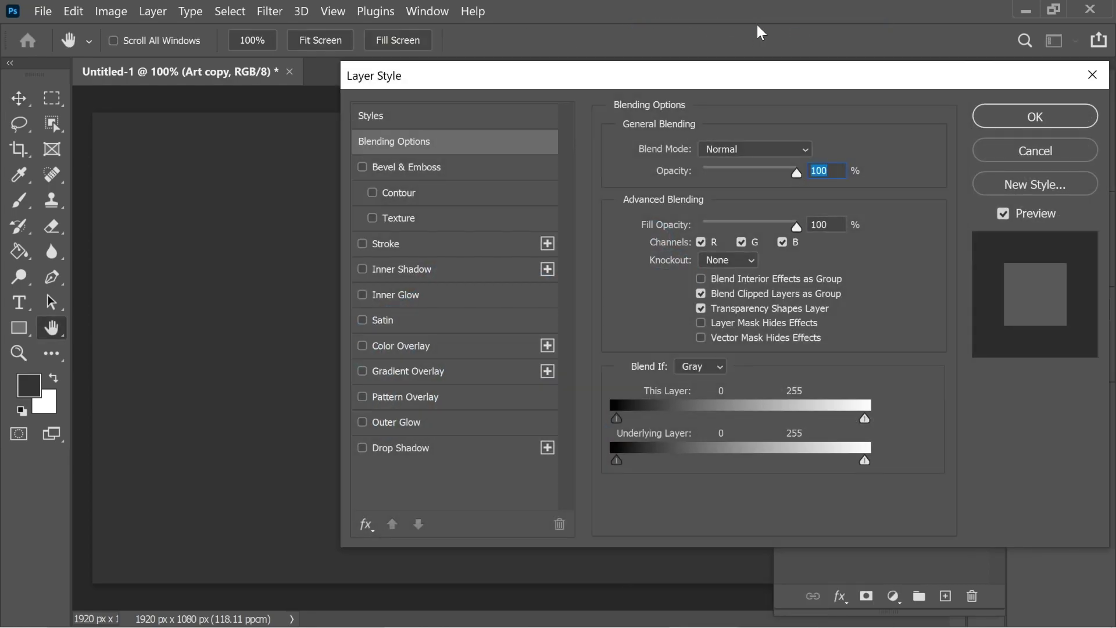
{"action": "left_click_drag", "start_coordinate": [468, 83], "coordinate": [735, 86]}
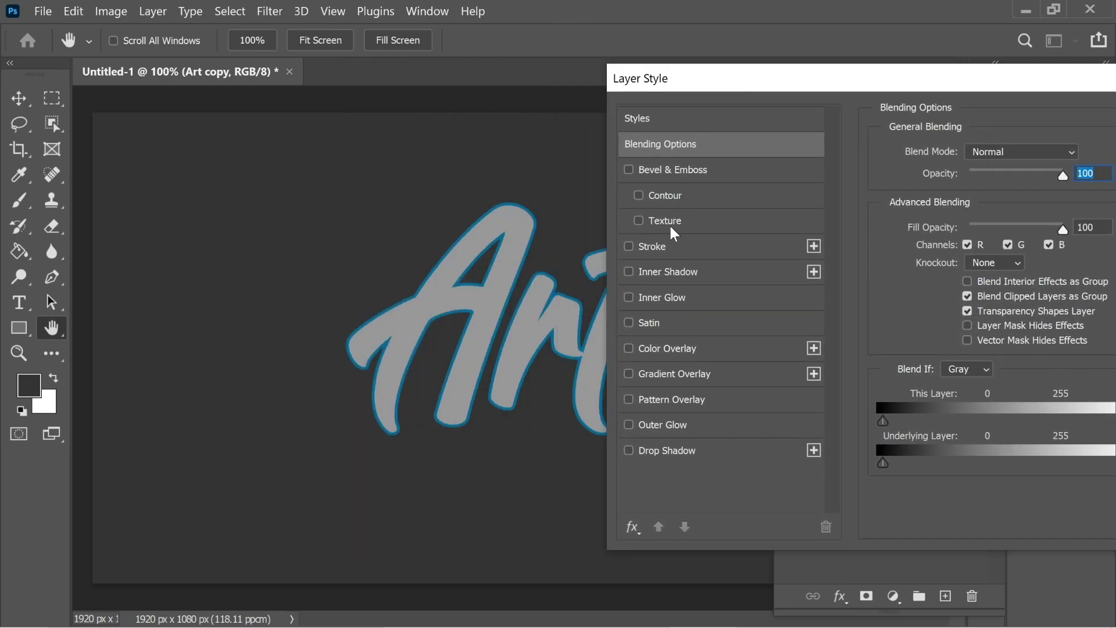
{"action": "left_click", "coordinate": [660, 247]}
{"action": "left_click", "coordinate": [924, 296]}
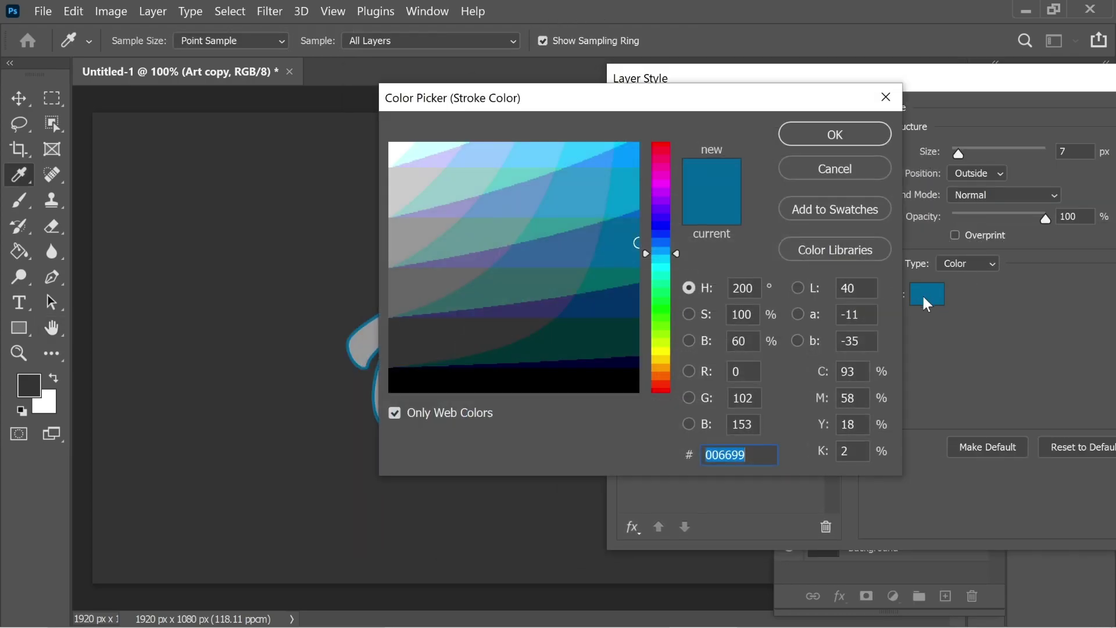
{"action": "type", "text": "03"}
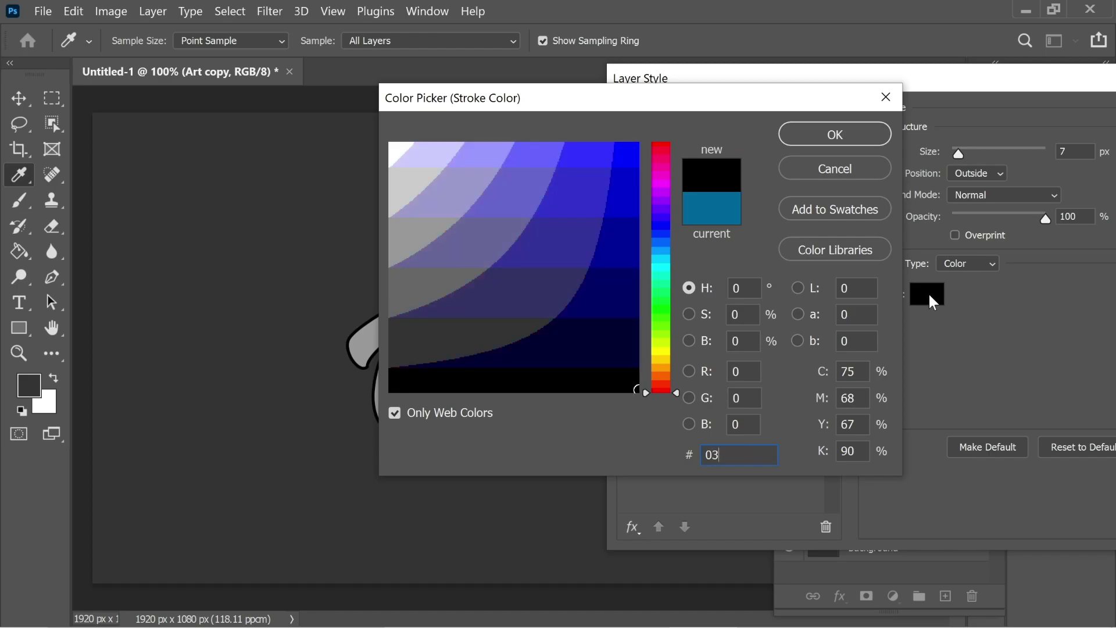
{"action": "type", "text": "3a69"}
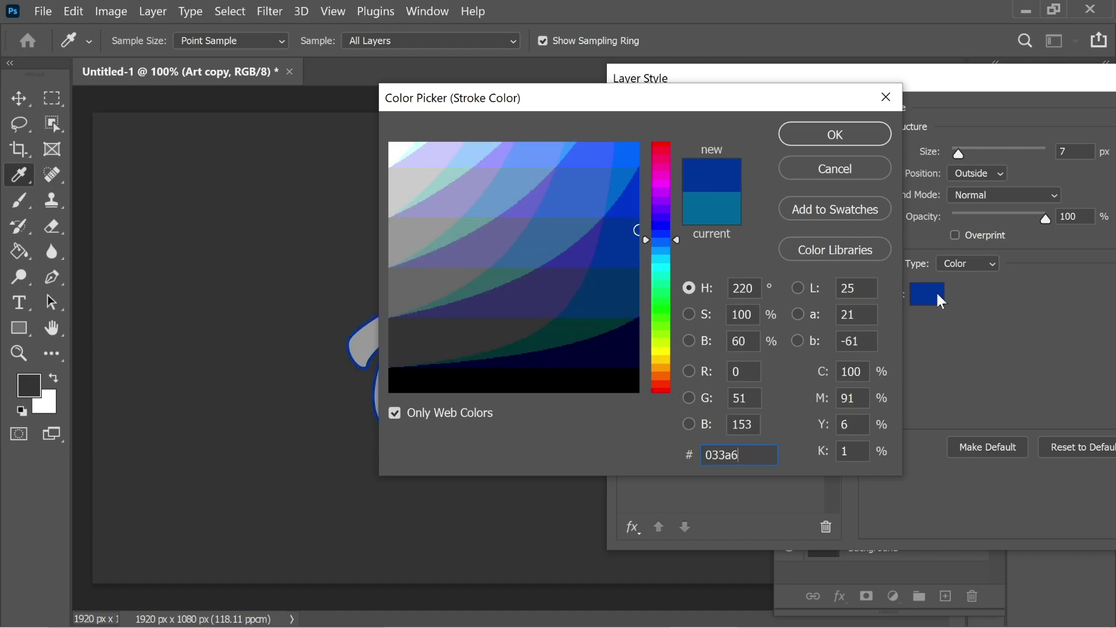
{"action": "left_click", "coordinate": [856, 139]}
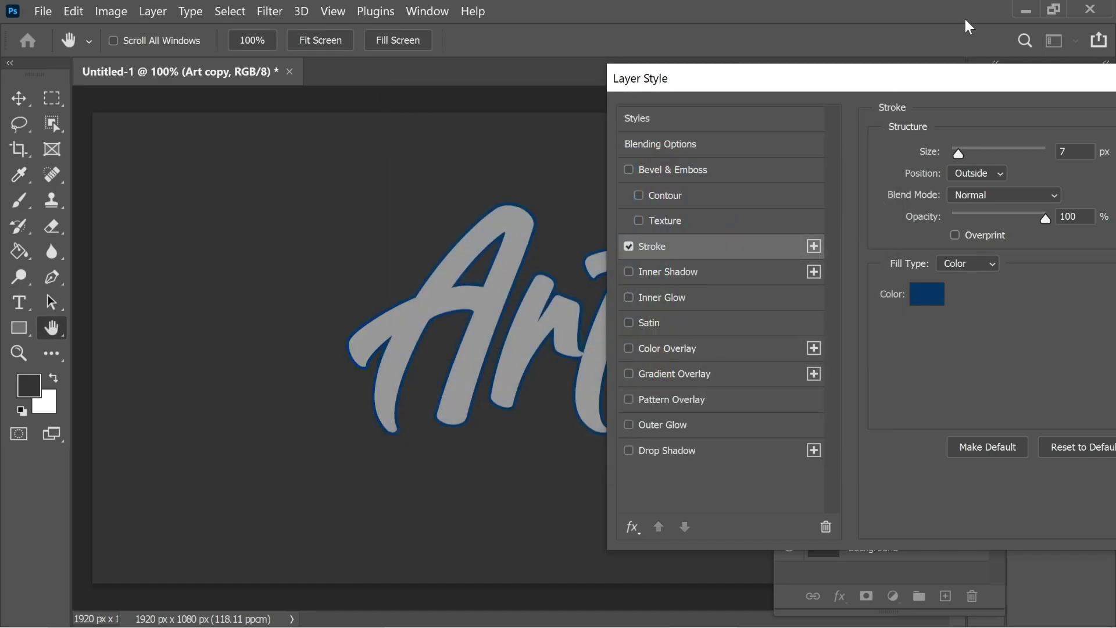
{"action": "type", "text": "4"}
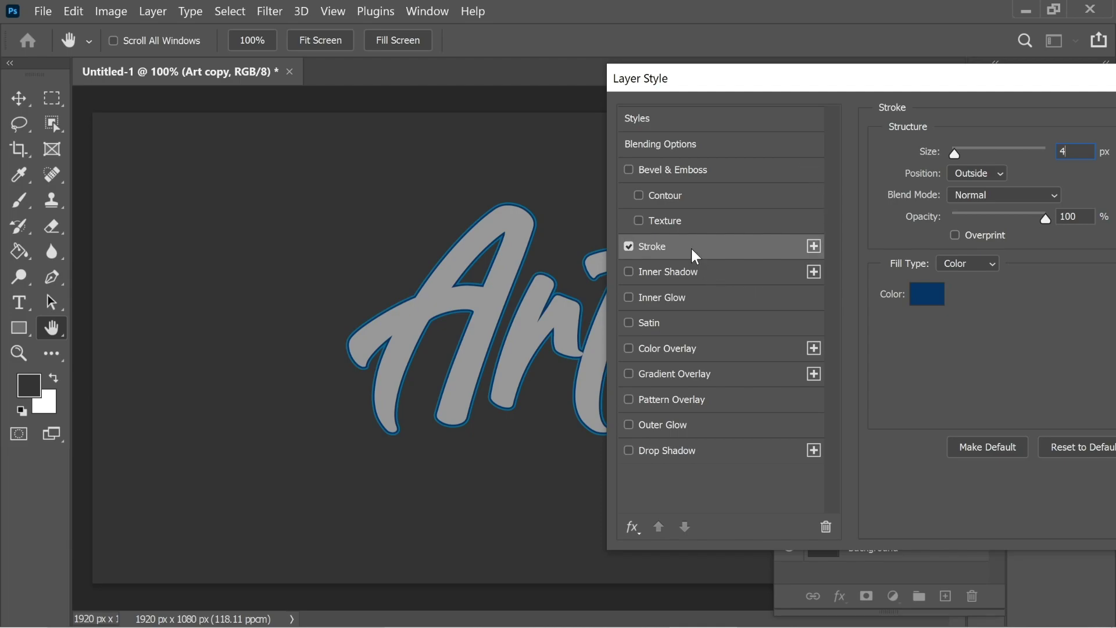
Step: Add a white Inner Shadow to Art copy: 180°, 6 px distance, 100% choke, 9 px size
{"action": "left_click", "coordinate": [658, 270]}
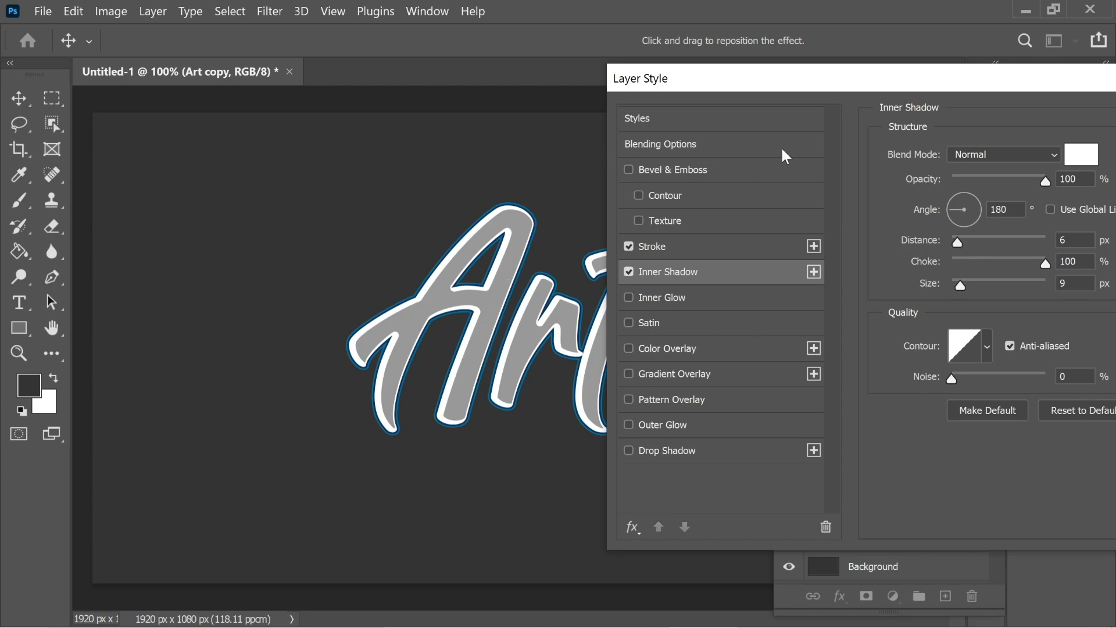
Step: Apply a reflected Gradient Overlay from #90c7e7 to #367fd9 at 90° angle and 90 scale
{"action": "left_click", "coordinate": [673, 374]}
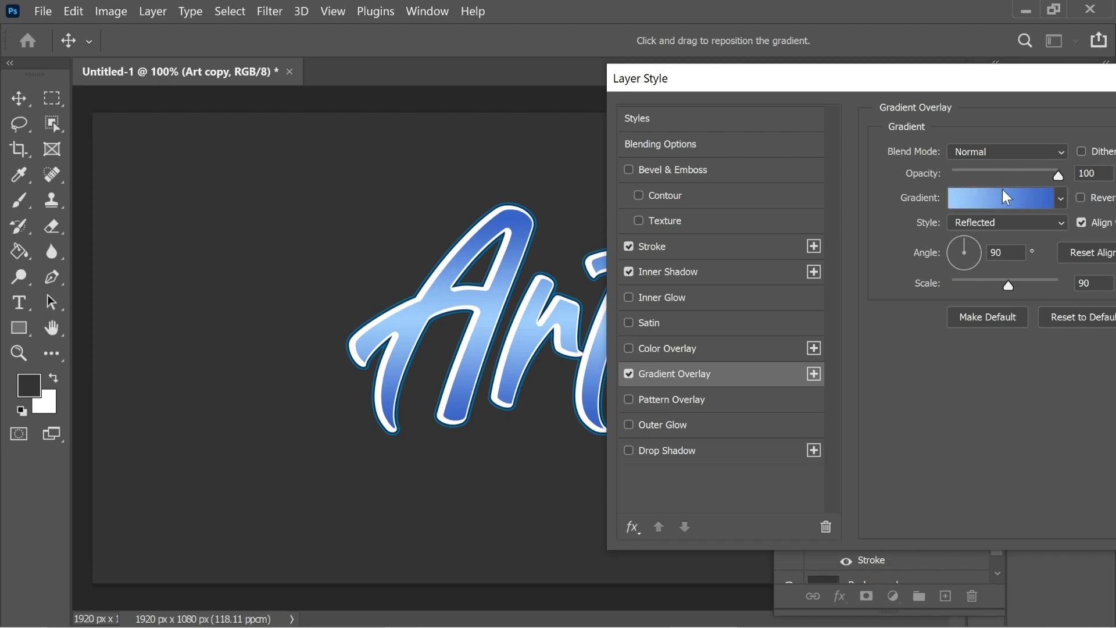
{"action": "left_click", "coordinate": [964, 194]}
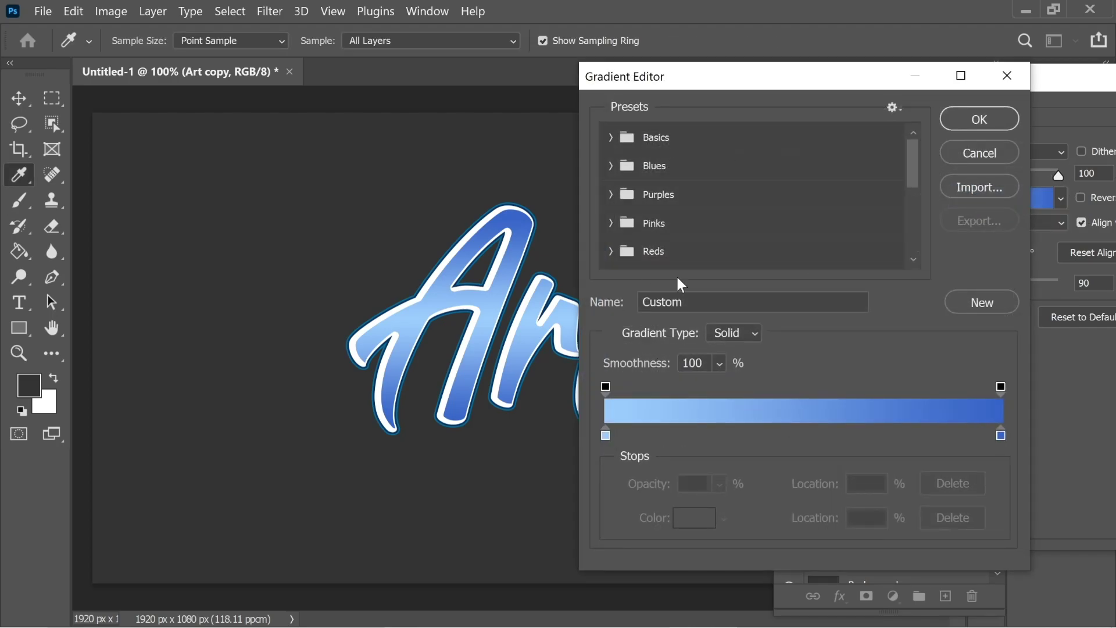
{"action": "double_click", "coordinate": [606, 435]}
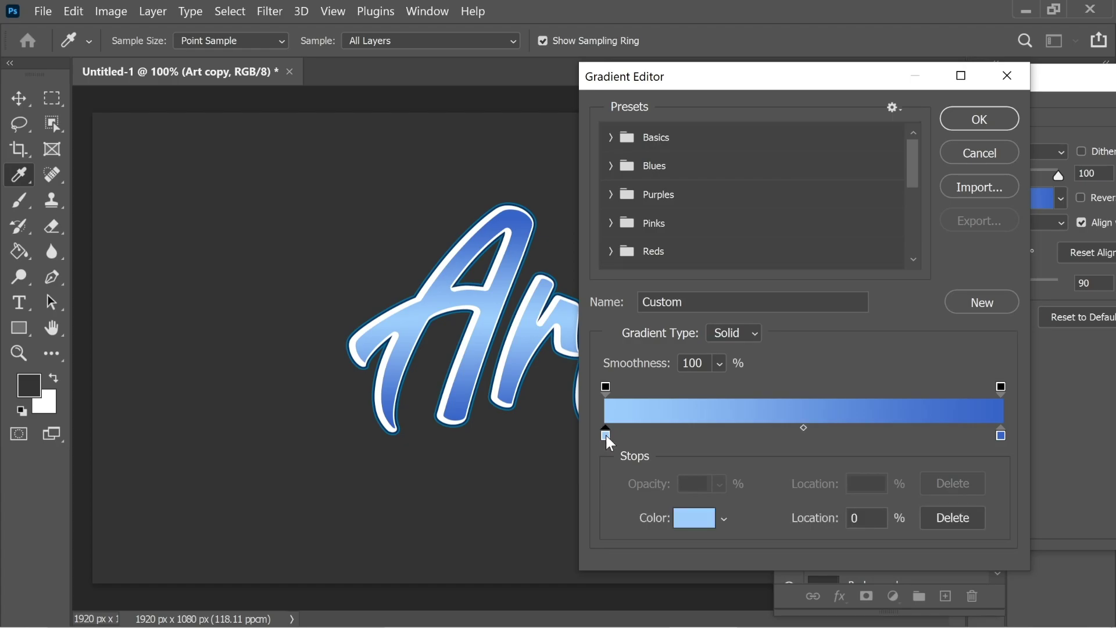
{"action": "type", "text": "9"}
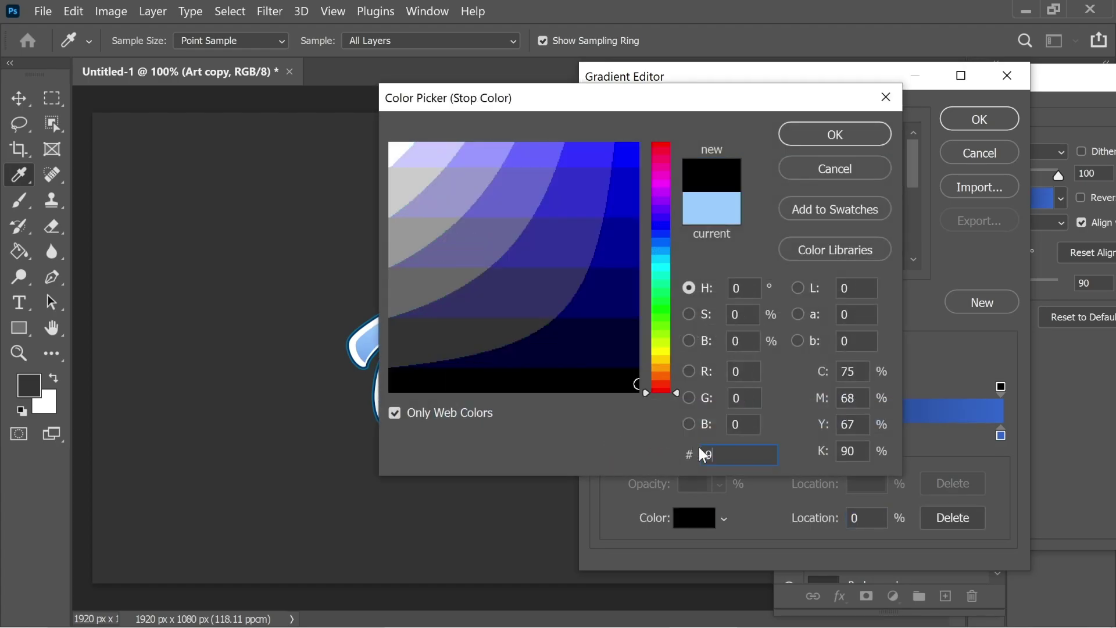
{"action": "type", "text": "0c7e7"}
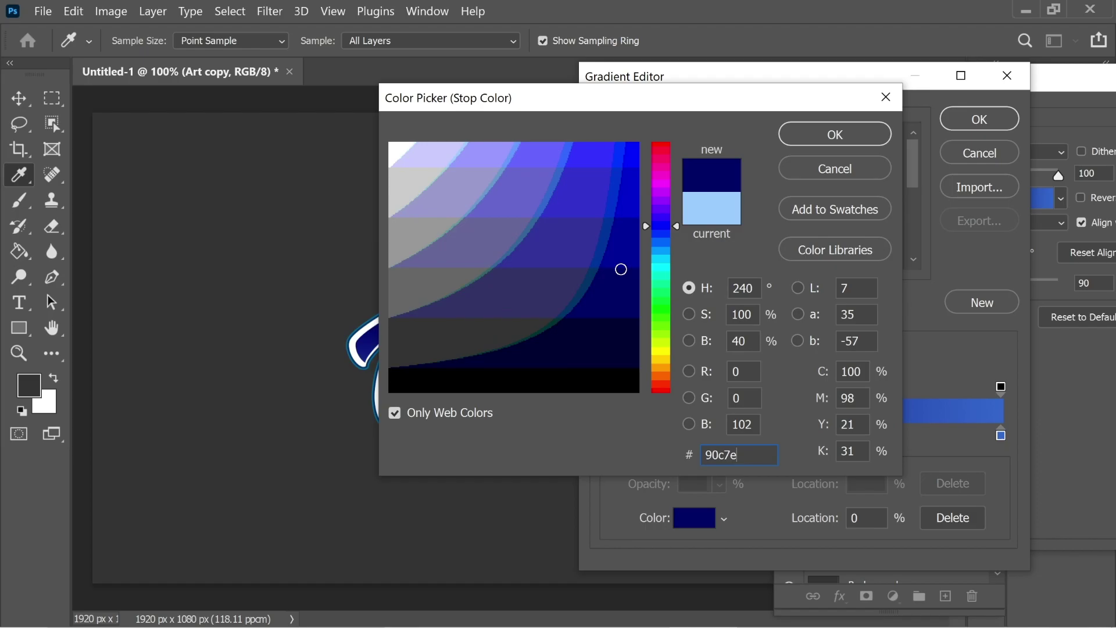
{"action": "left_click", "coordinate": [832, 135]}
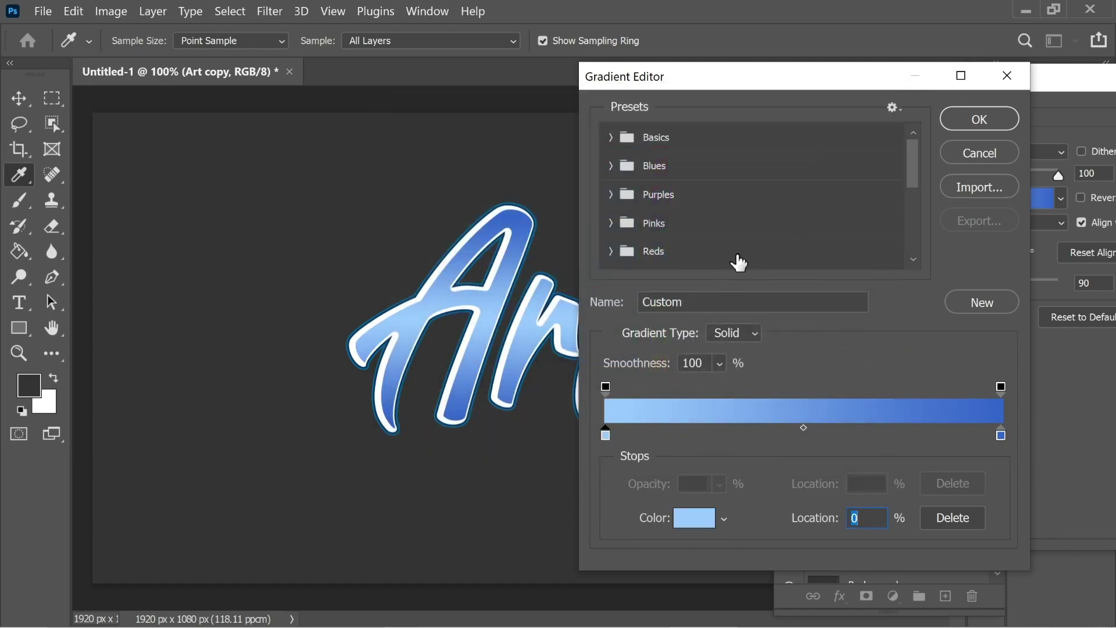
{"action": "double_click", "coordinate": [1001, 435]}
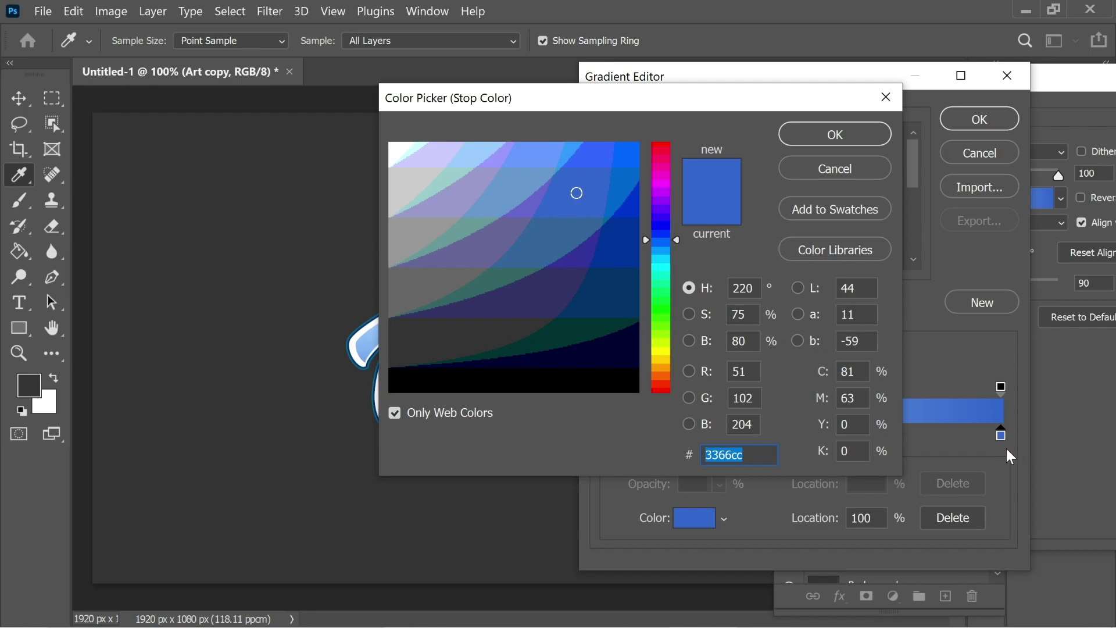
{"action": "type", "text": "367"}
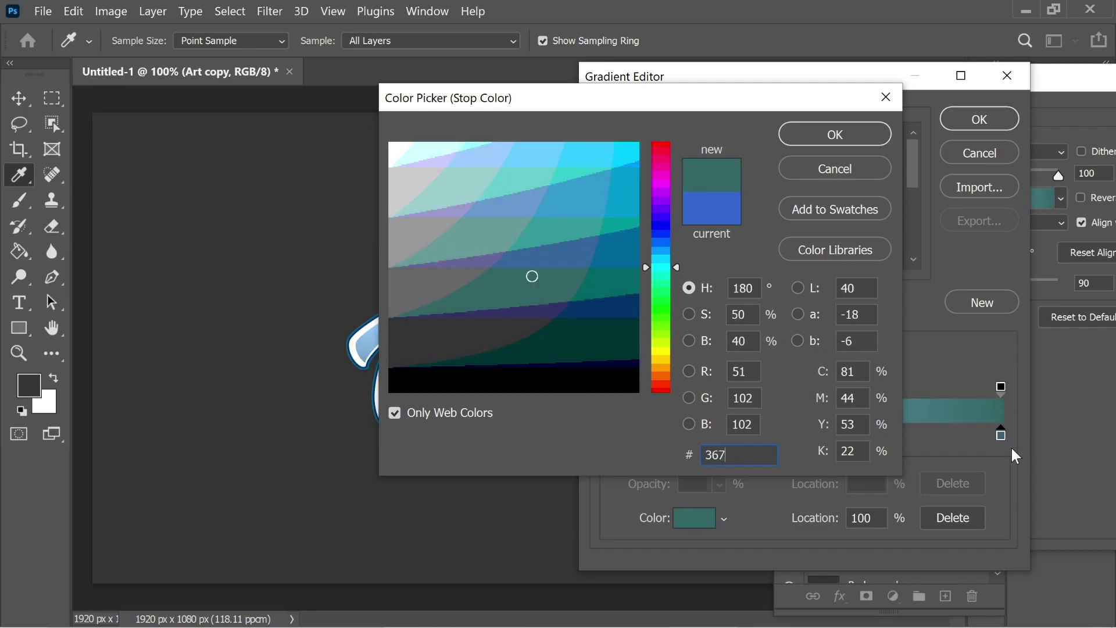
{"action": "type", "text": "fd9"}
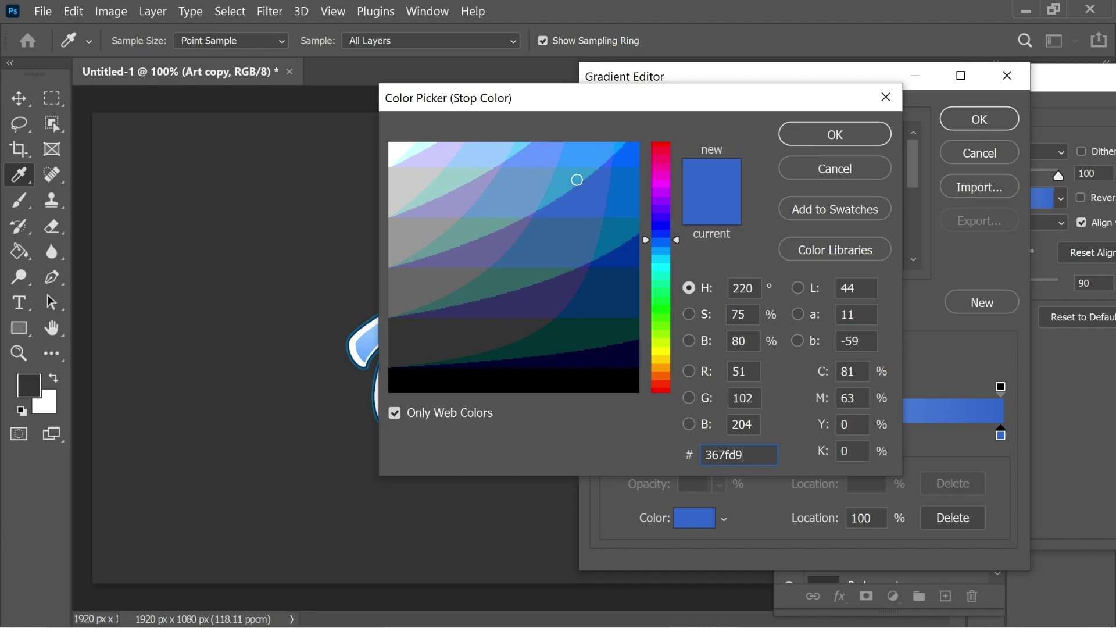
{"action": "left_click", "coordinate": [839, 129]}
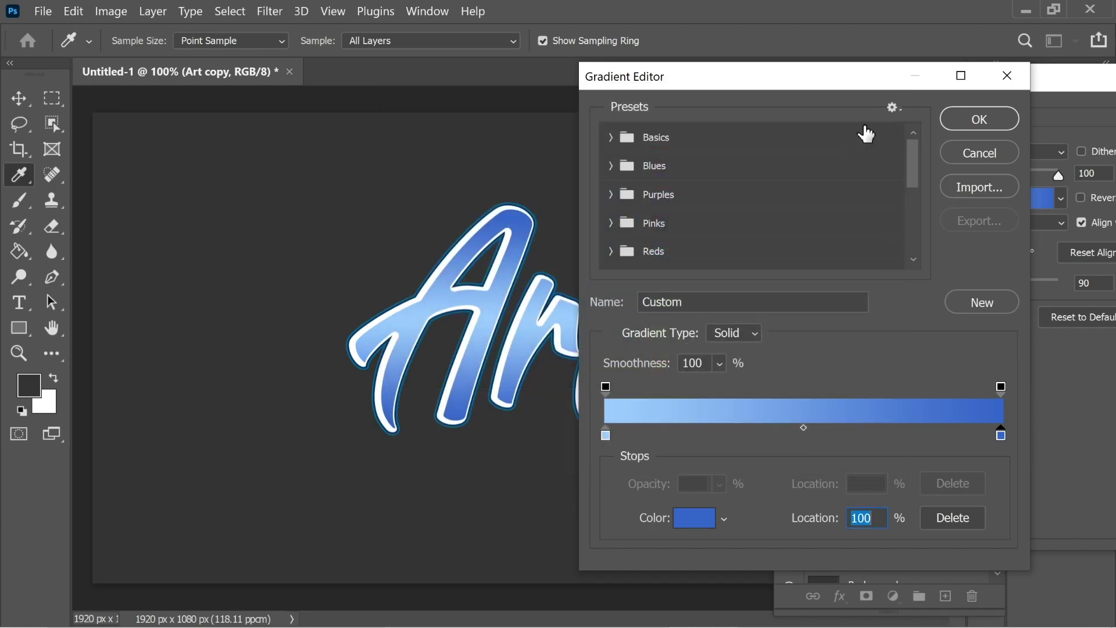
{"action": "left_click", "coordinate": [961, 115]}
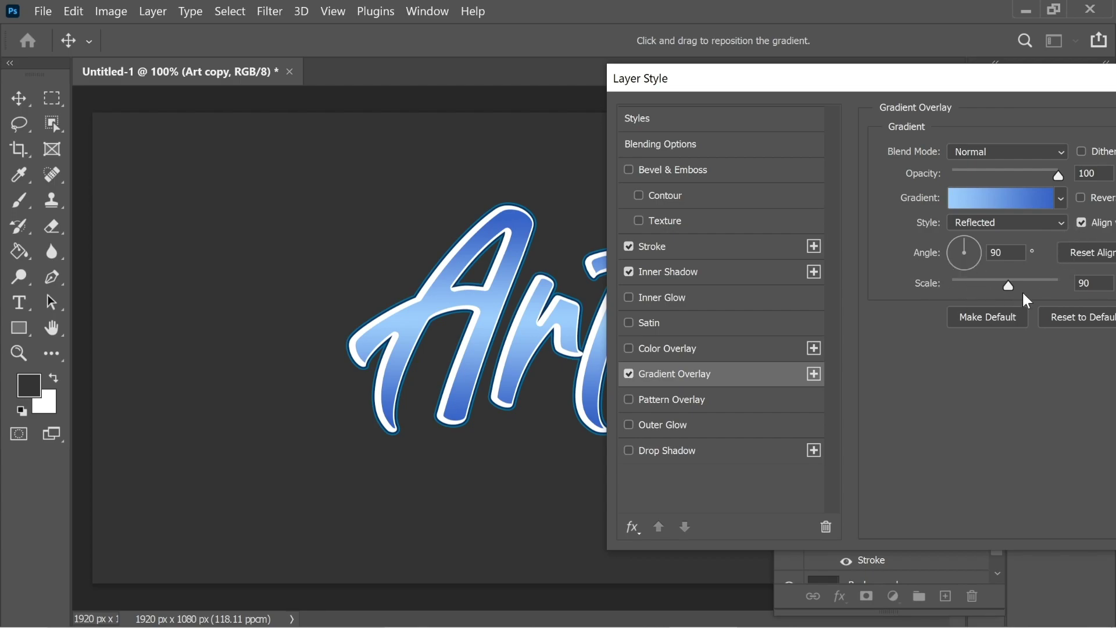
{"action": "mouse_move", "coordinate": [1009, 287]}
{"action": "left_mouse_down"}
{"action": "mouse_move", "coordinate": [1047, 285]}
{"action": "mouse_move", "coordinate": [1021, 285]}
{"action": "left_mouse_up"}
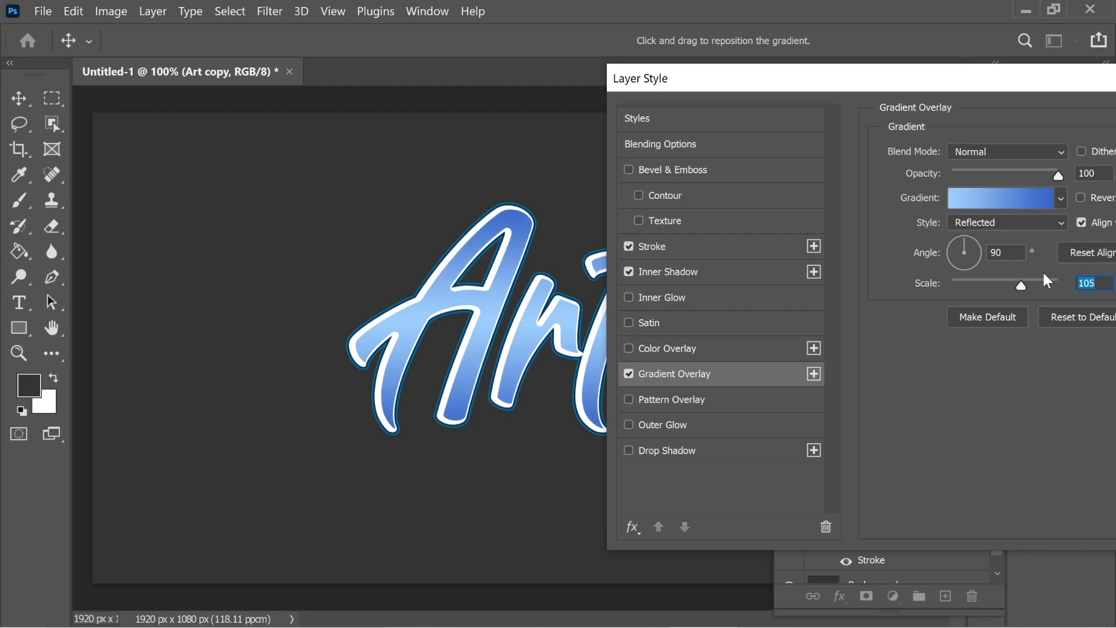
{"action": "type", "text": "90"}
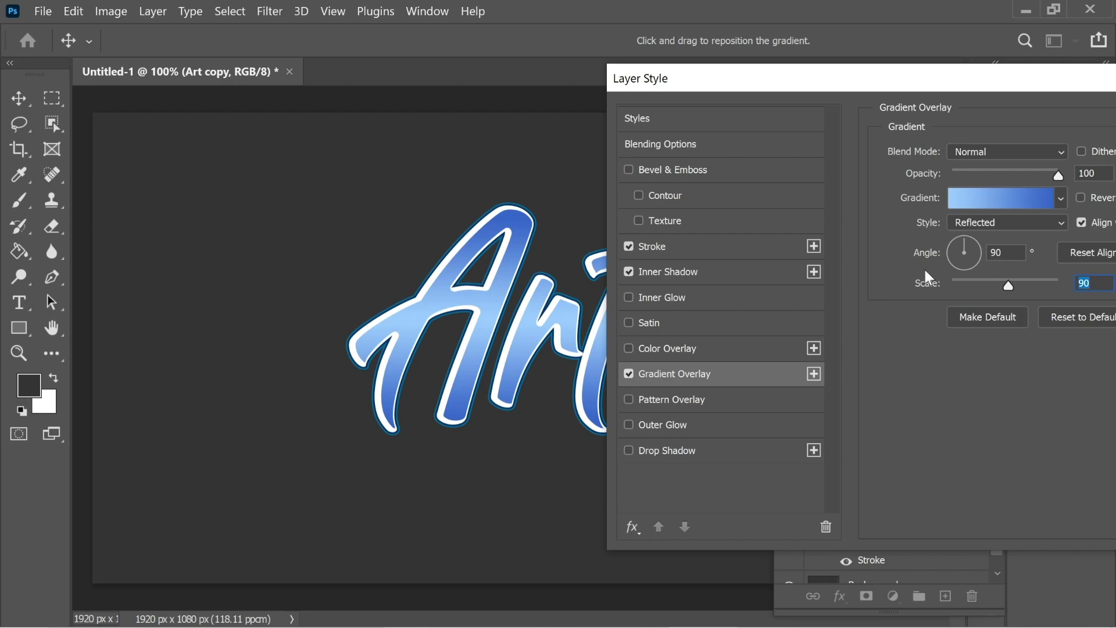
Step: Add a dark blue #023d6a Drop Shadow with 100% opacity, distance 7 and spread 100
{"action": "left_click", "coordinate": [654, 451]}
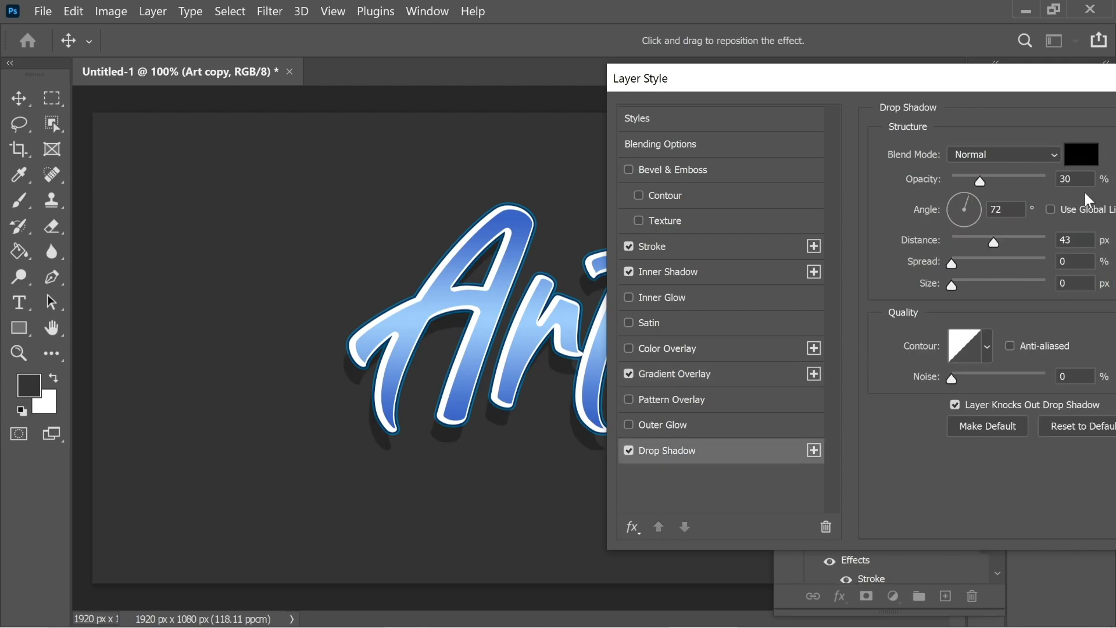
{"action": "left_click_drag", "start_coordinate": [980, 181], "coordinate": [1039, 180]}
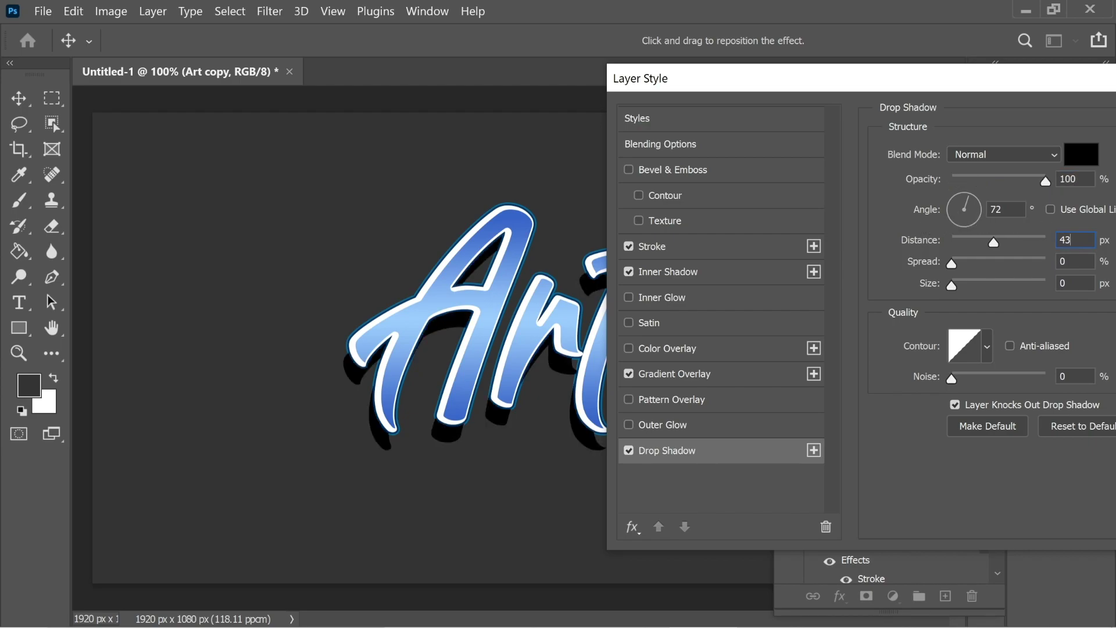
{"action": "type", "text": "7"}
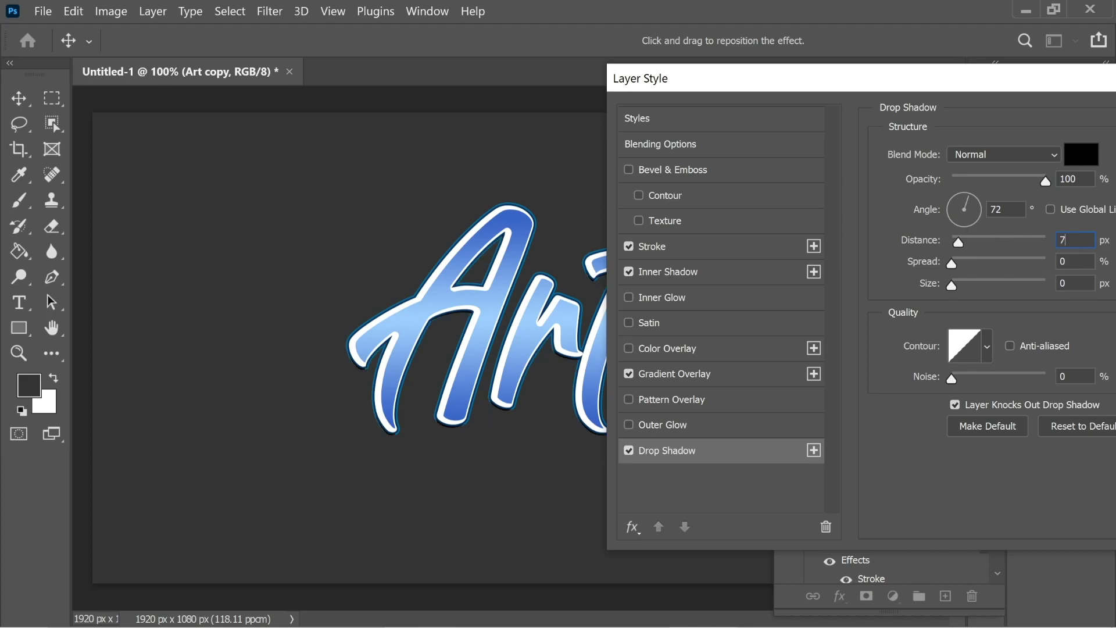
{"action": "key", "text": "Tab"}
{"action": "type", "text": "100"}
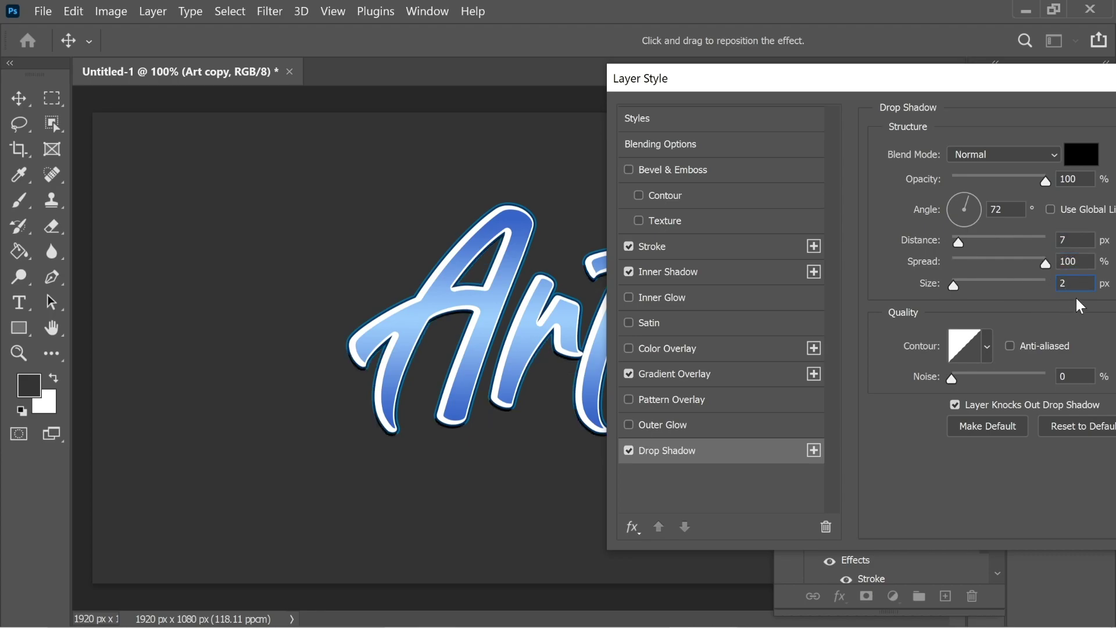
{"action": "left_click", "coordinate": [1080, 155]}
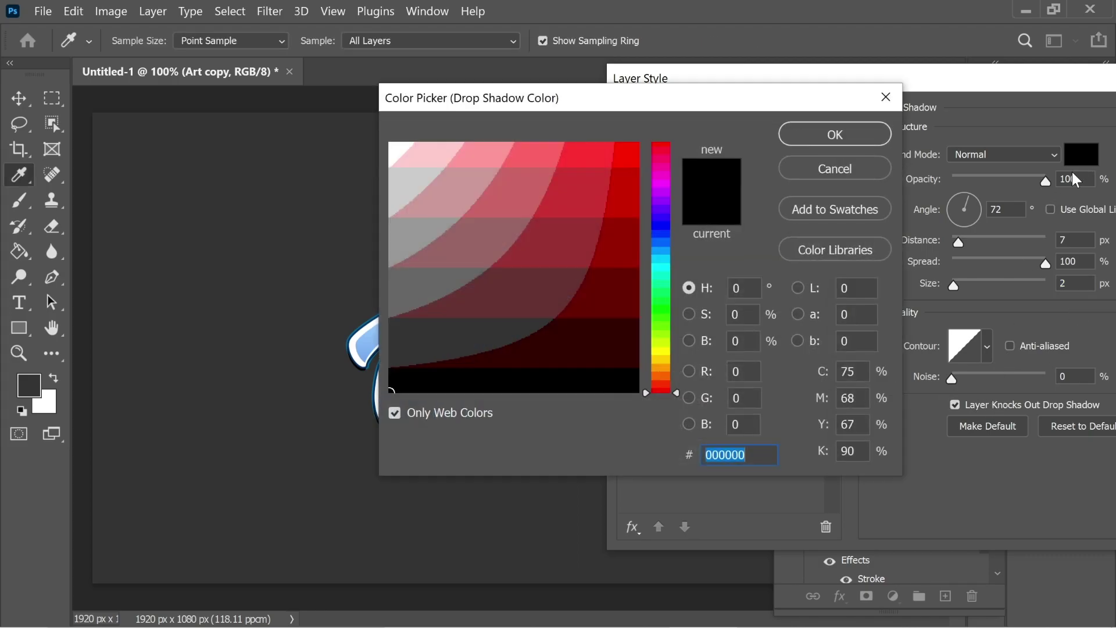
{"action": "type", "text": "02"}
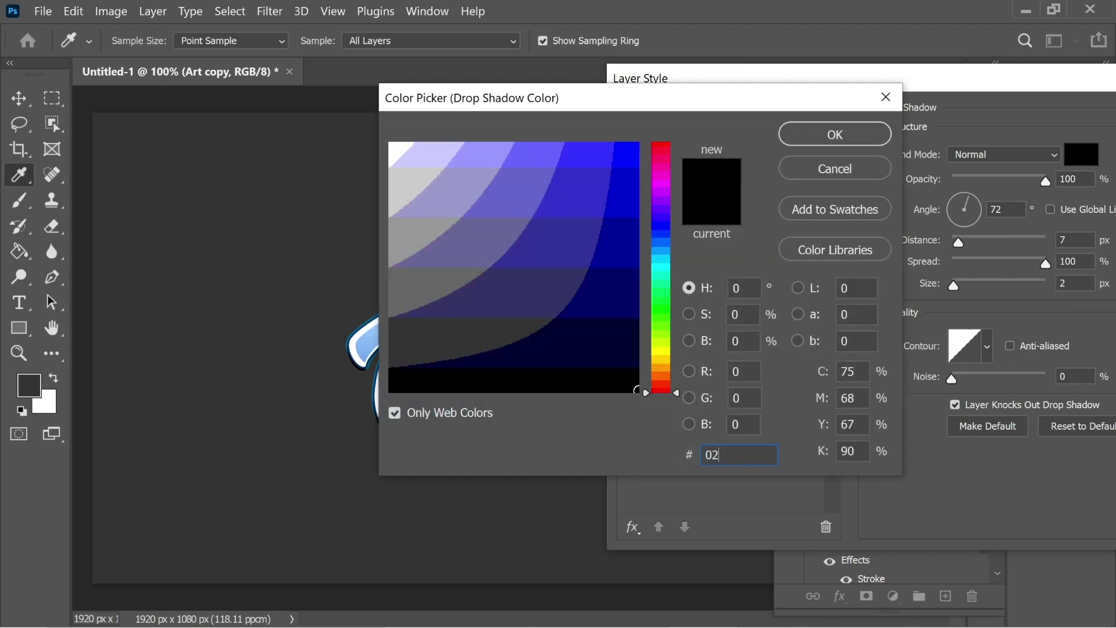
{"action": "type", "text": "3d"}
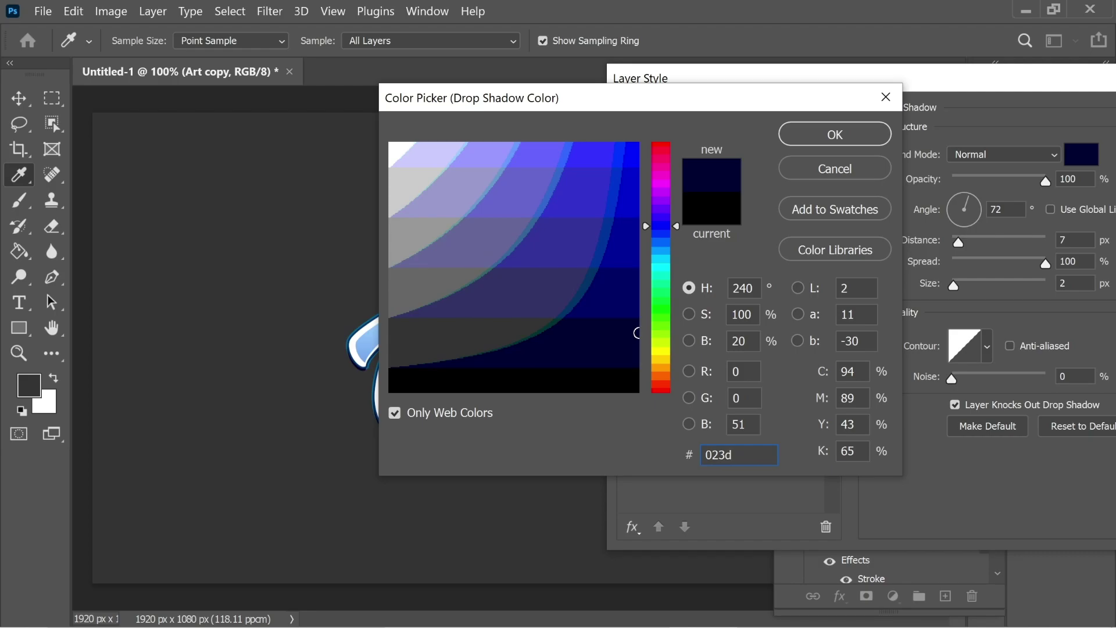
{"action": "type", "text": "6a"}
{"action": "left_click", "coordinate": [859, 141]}
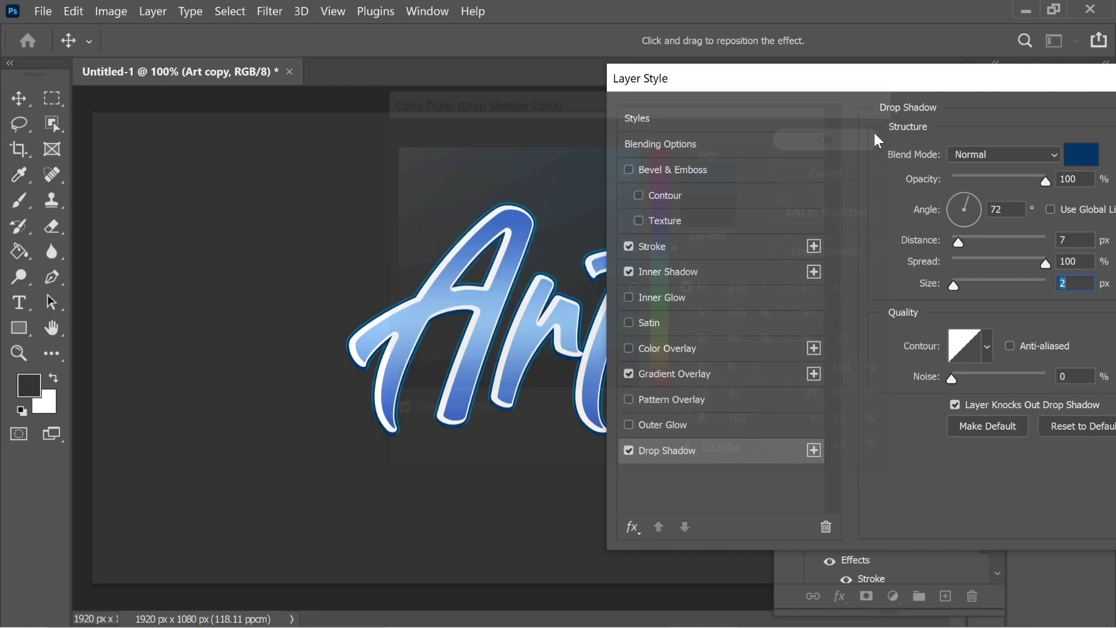
{"action": "left_click_drag", "start_coordinate": [979, 74], "coordinate": [789, 56]}
Step: Apply all the layer effects and zoom in on the Art lettering
{"action": "left_click", "coordinate": [1082, 106]}
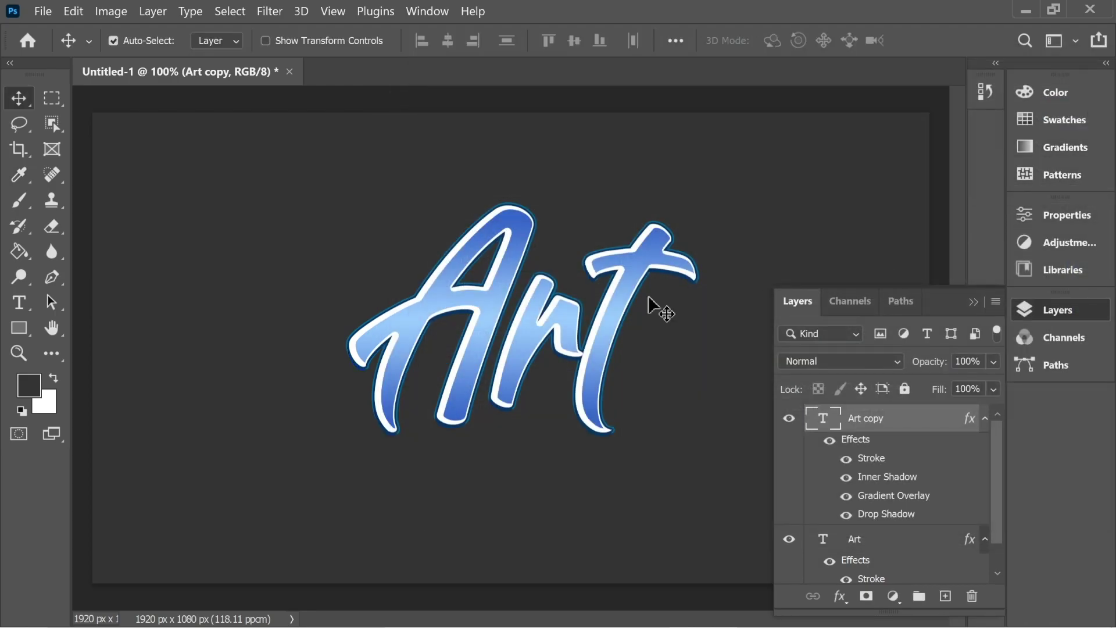
{"action": "key", "text": "ctrl+plus"}
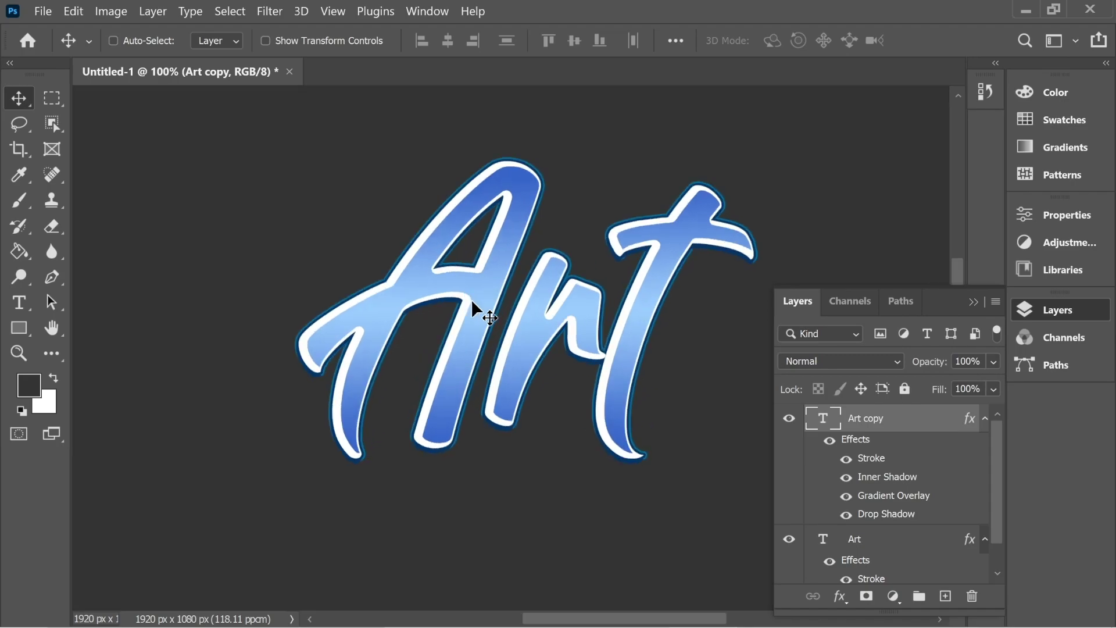
{"action": "key", "text": "ctrl+plus"}
{"action": "key", "text": "ctrl+plus"}
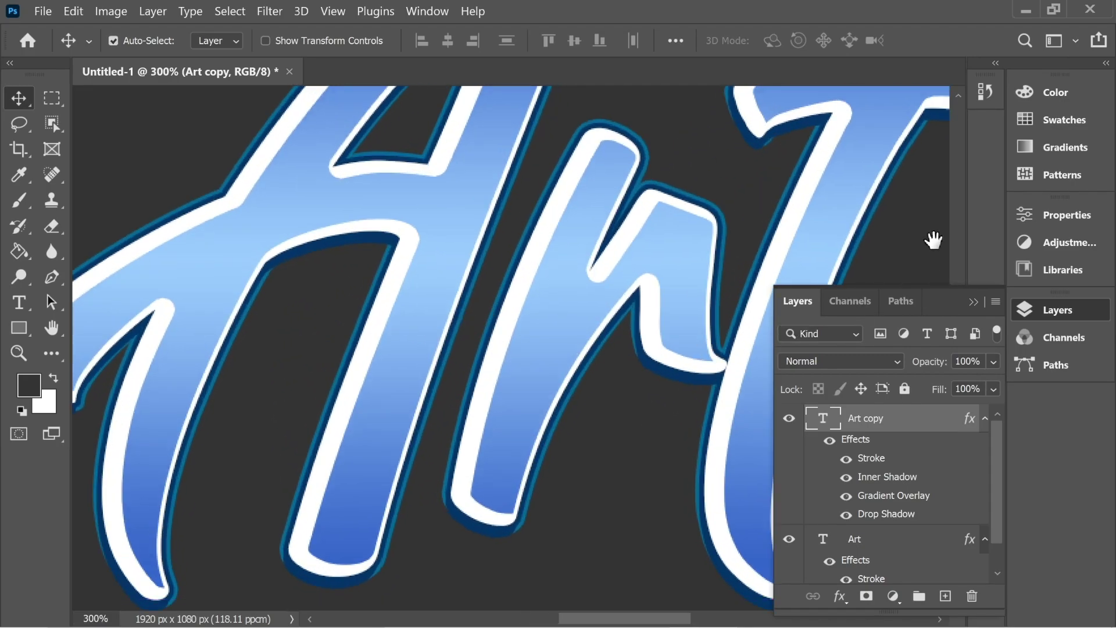
{"action": "left_click_drag", "start_coordinate": [929, 241], "coordinate": [454, 288]}
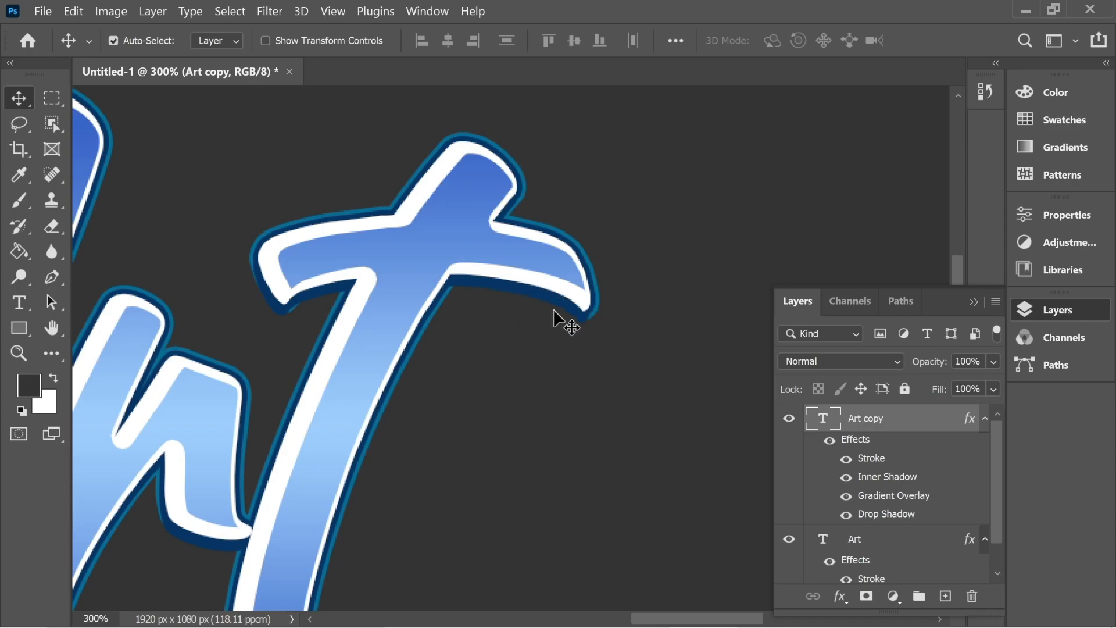
Step: Offset Art copy up-left, then nudge it 3 px right and 3 px down to leave a thin edge
{"action": "left_click_drag", "start_coordinate": [496, 279], "coordinate": [513, 255]}
{"action": "key", "text": "Right"}
{"action": "key", "text": "Right"}
{"action": "key", "text": "Right"}
{"action": "key", "text": "Right"}
{"action": "key", "text": "Right"}
{"action": "key", "text": "Right"}
{"action": "key", "text": "Right"}
{"action": "key", "text": "Right"}
{"action": "key", "text": "Right"}
{"action": "key", "text": "Right"}
{"action": "key", "text": "Right"}
{"action": "key", "text": "Right"}
{"action": "key", "text": "Right"}
{"action": "key", "text": "Right"}
{"action": "key", "text": "Right"}
{"action": "key", "text": "Right"}
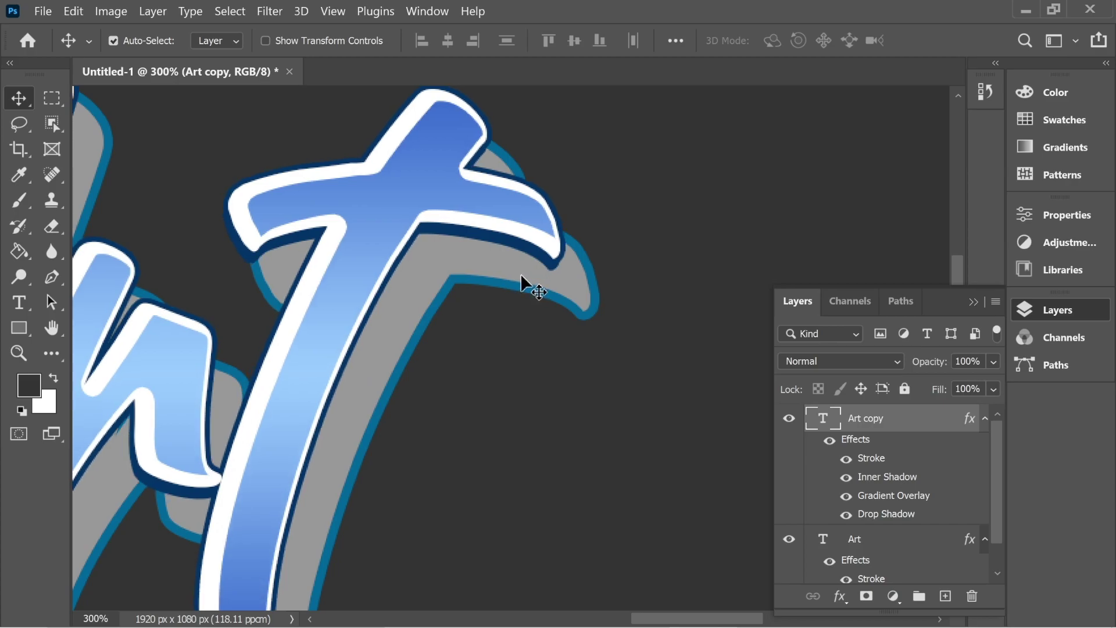
{"action": "key", "text": "Right"}
{"action": "key", "text": "Right"}
{"action": "key", "text": "Right"}
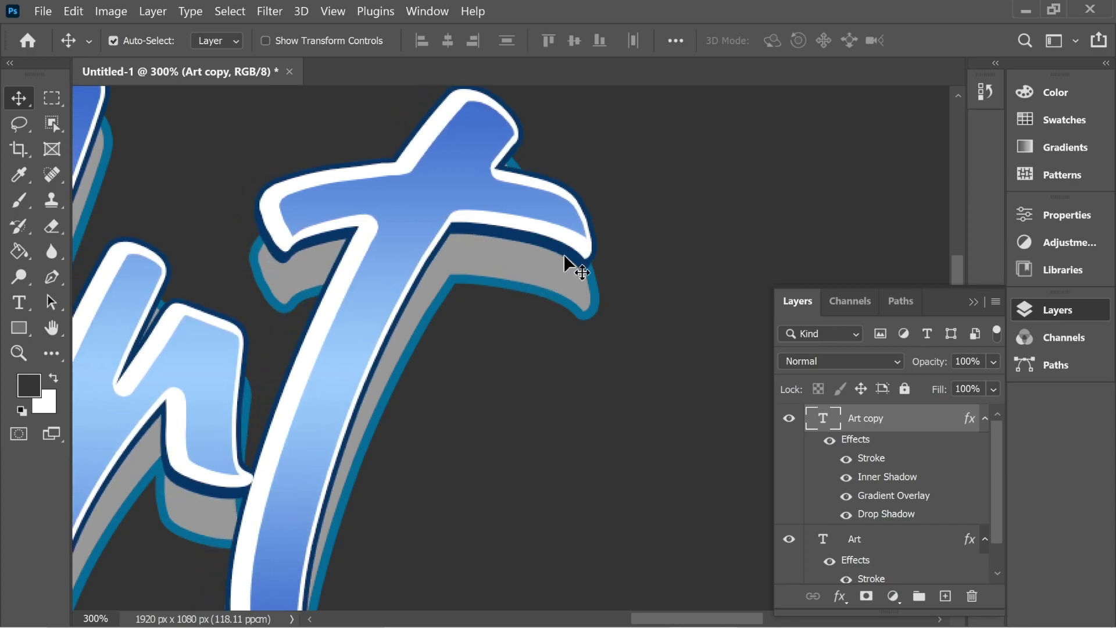
{"action": "key", "text": "Right"}
{"action": "key", "text": "Right"}
{"action": "key", "text": "Down"}
{"action": "key", "text": "Down"}
{"action": "key", "text": "Down"}
{"action": "key", "text": "Down"}
{"action": "key", "text": "Down"}
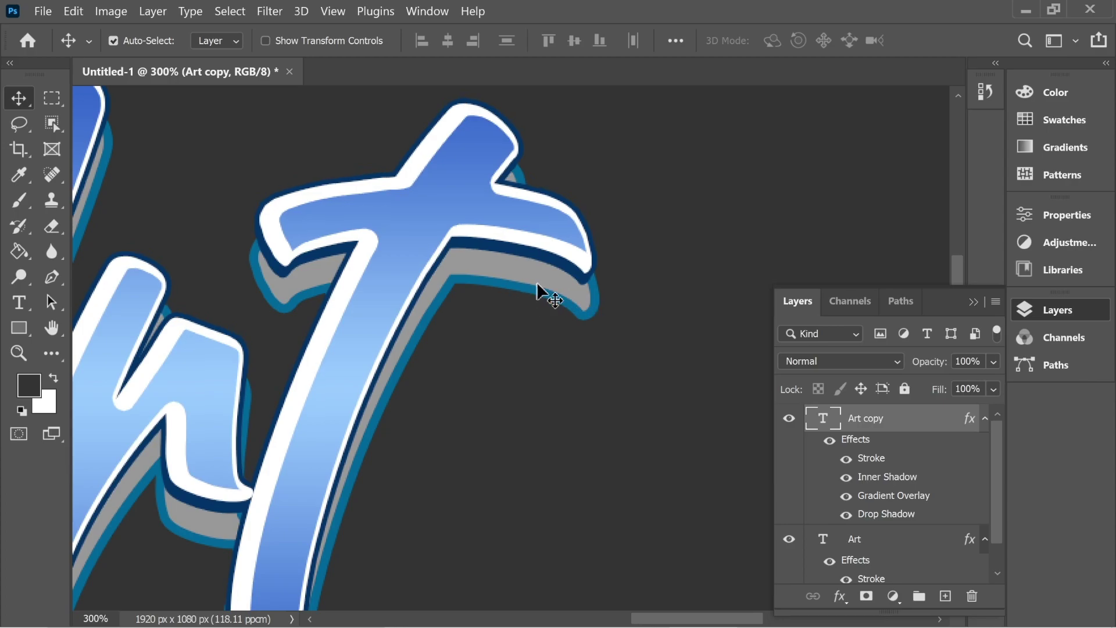
{"action": "key", "text": "Down"}
{"action": "key", "text": "Down"}
{"action": "key", "text": "Down"}
{"action": "key", "text": "Down"}
{"action": "key", "text": "Down"}
{"action": "key", "text": "Down"}
{"action": "key", "text": "Down"}
{"action": "key", "text": "Down"}
{"action": "key", "text": "Down"}
{"action": "key", "text": "Down"}
{"action": "key", "text": "Down"}
{"action": "key", "text": "Down"}
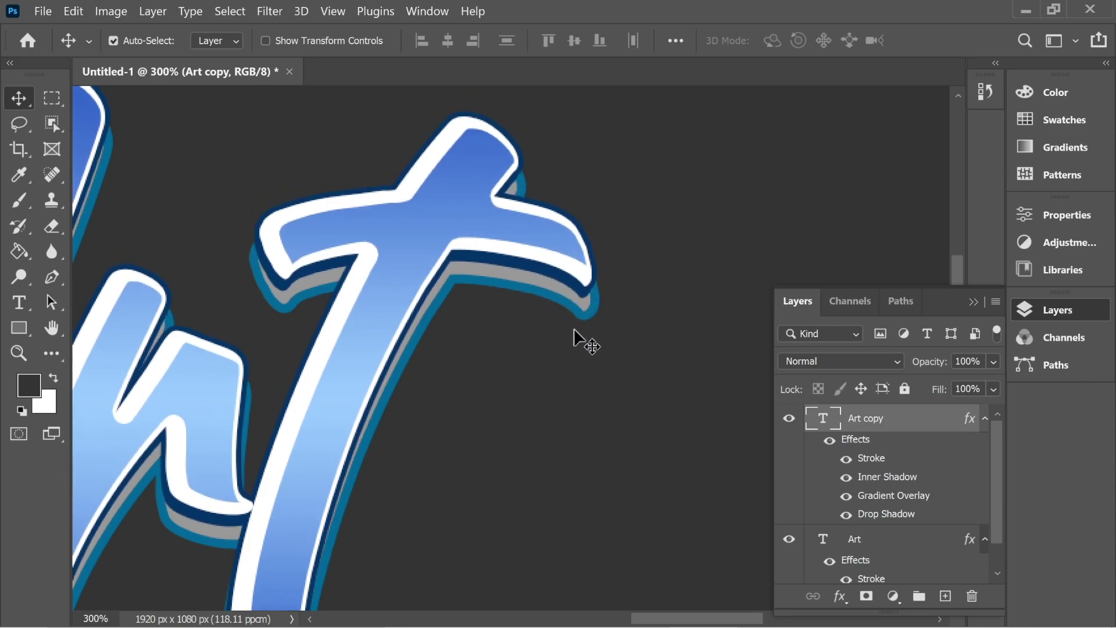
{"action": "key", "text": "Down"}
{"action": "key", "text": "Down"}
{"action": "key", "text": "Down"}
{"action": "key", "text": "Down"}
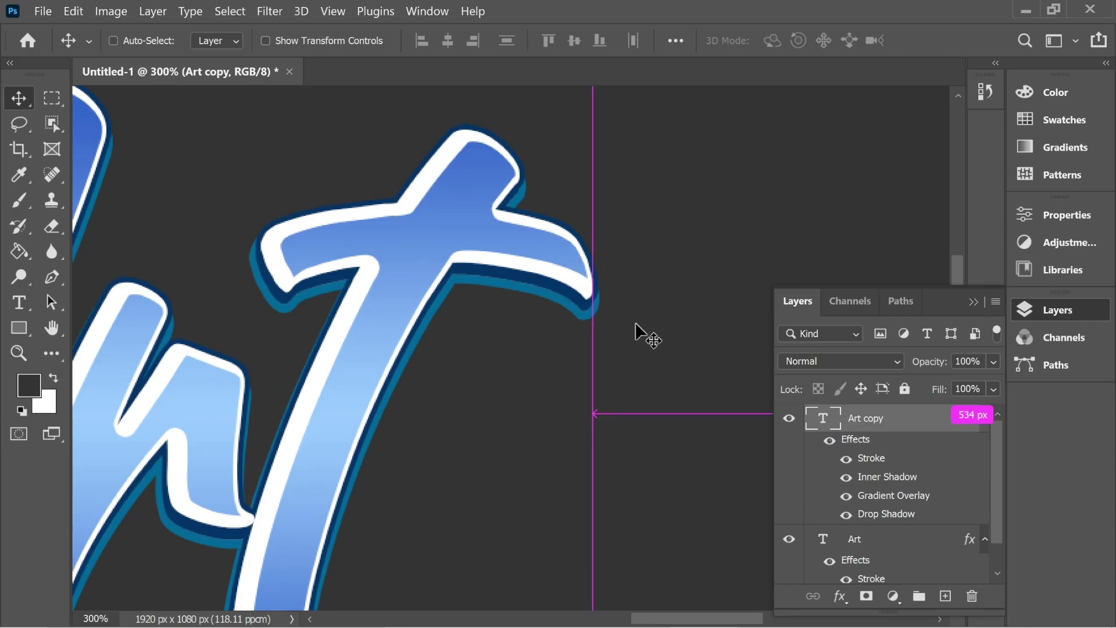
{"action": "key", "text": "ctrl+1"}
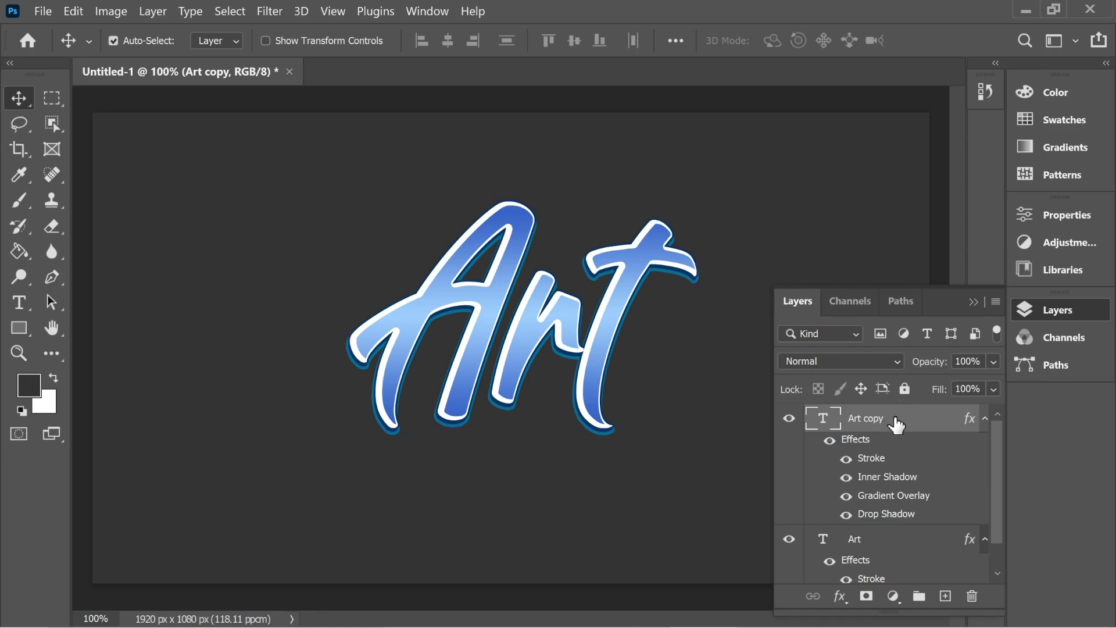
Step: Merge Art and Art copy into one layer via Layer > Merge Layers, then open its layer options
{"action": "left_click", "coordinate": [853, 541], "text": "shift"}
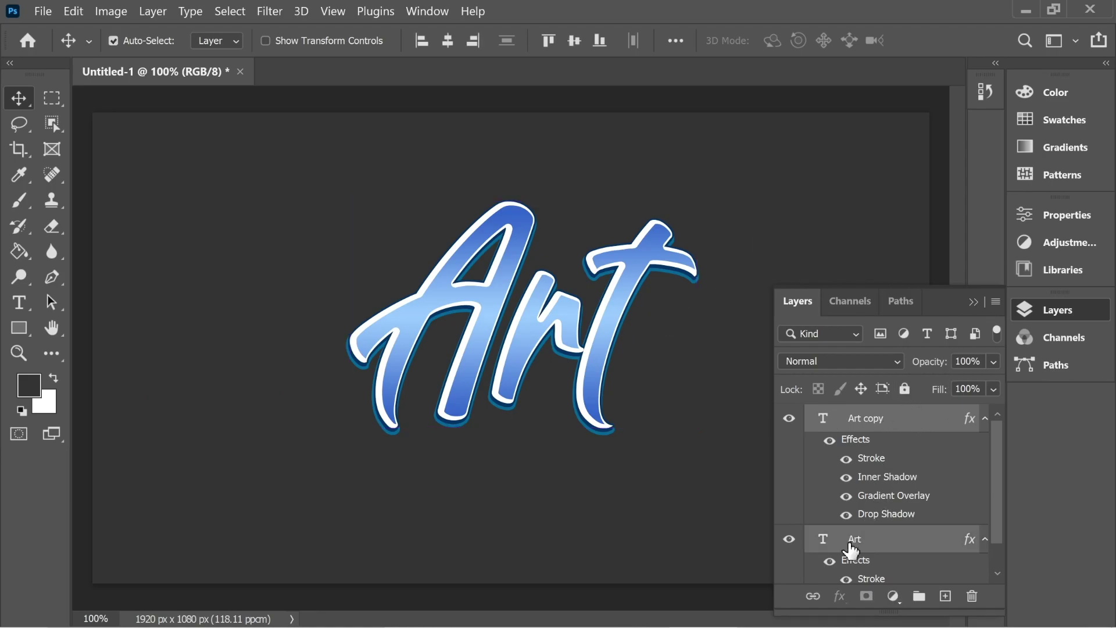
{"action": "left_click", "coordinate": [153, 12]}
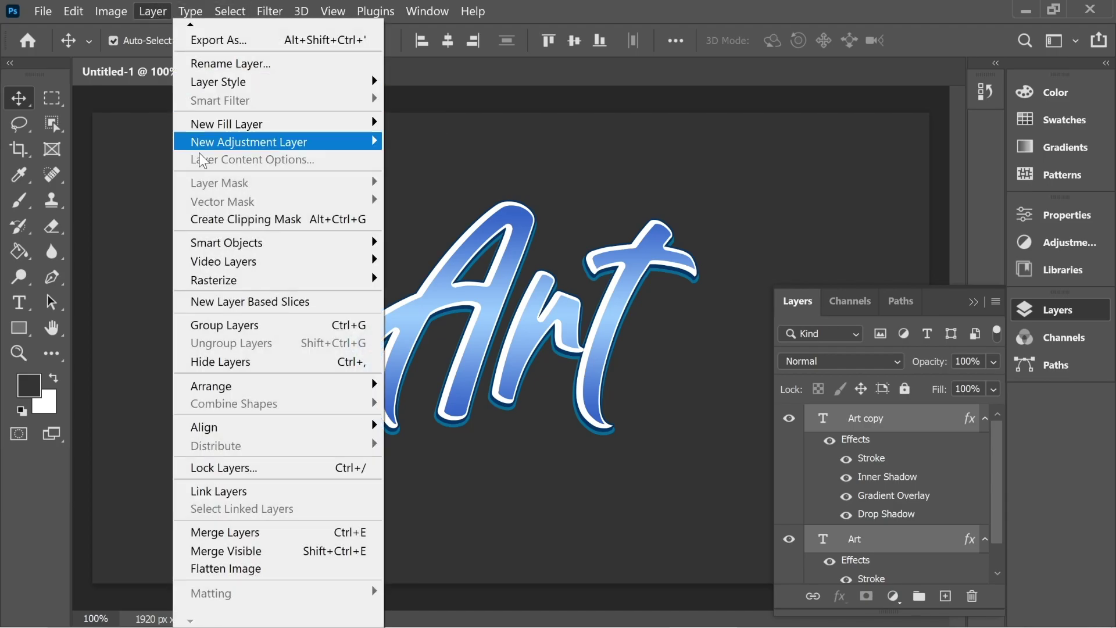
{"action": "left_click", "coordinate": [264, 532]}
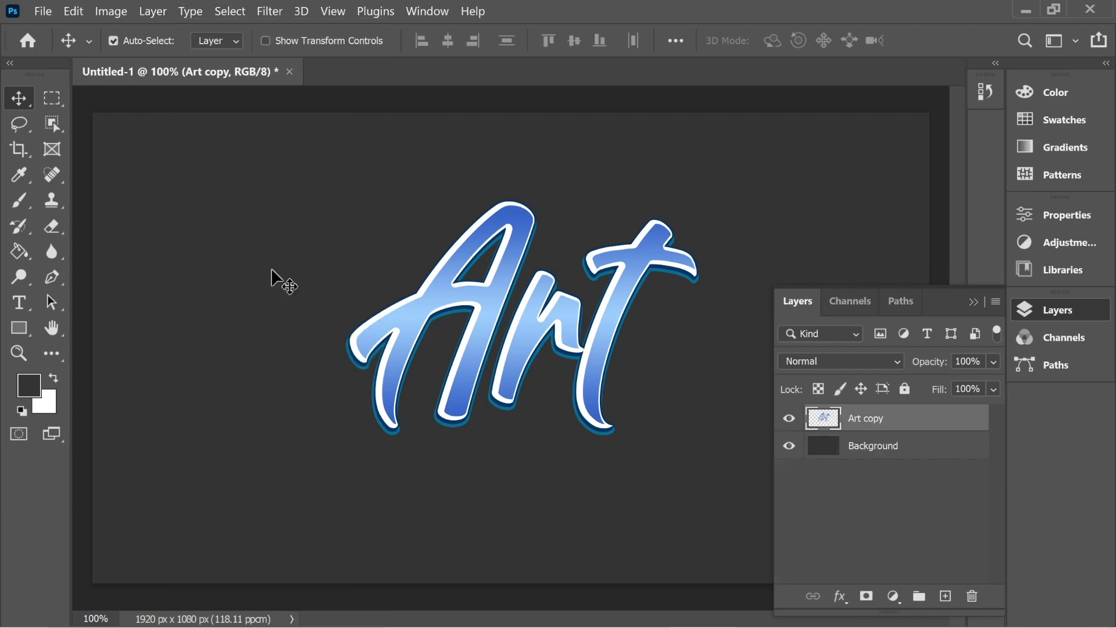
{"action": "right_click", "coordinate": [870, 426]}
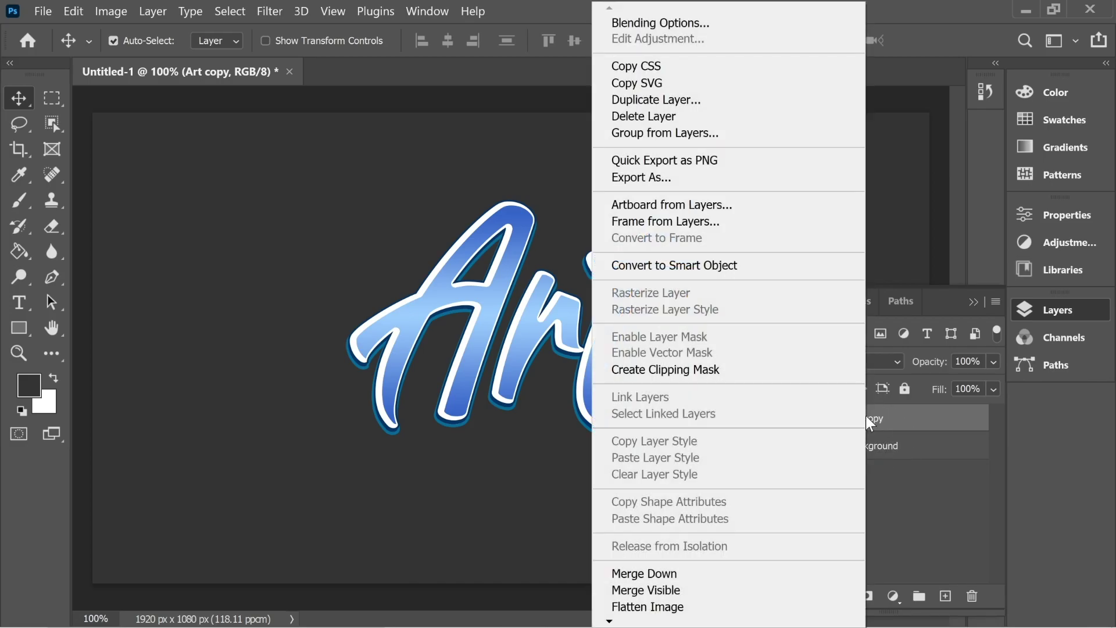
Step: Give the merged Art layer a 10 px black (000000) Stroke
{"action": "left_click", "coordinate": [700, 26]}
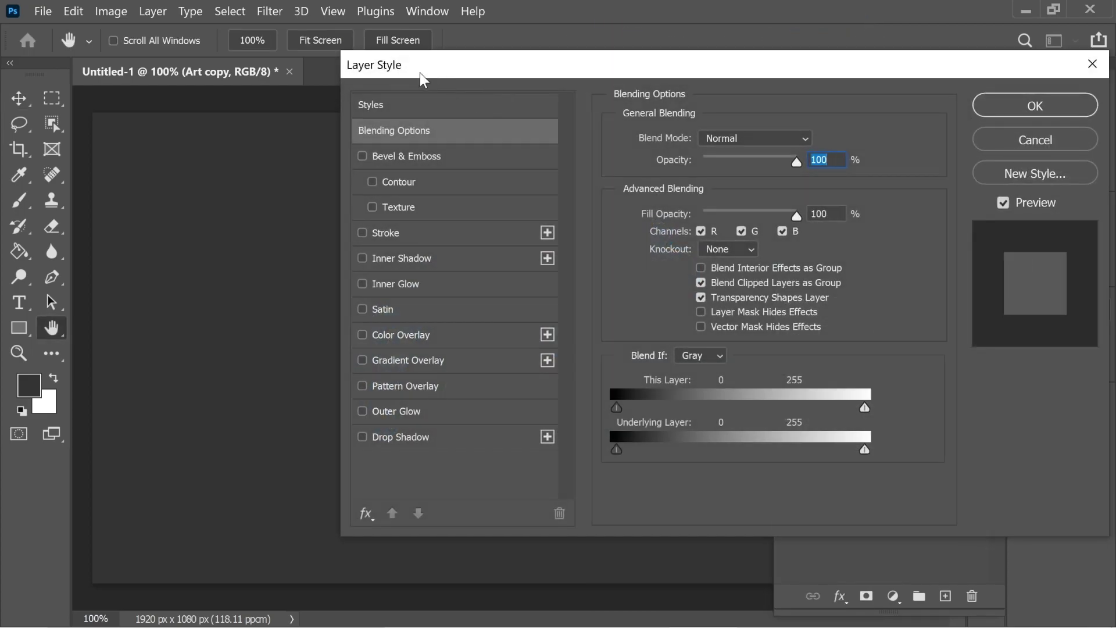
{"action": "left_click_drag", "start_coordinate": [419, 72], "coordinate": [730, 86]}
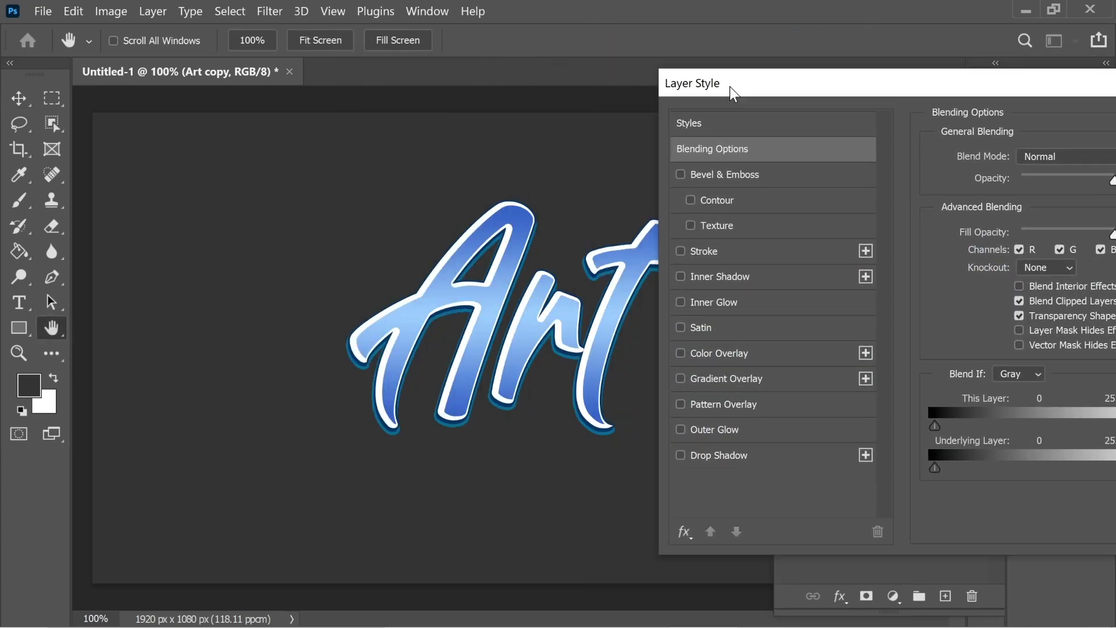
{"action": "left_click", "coordinate": [698, 250]}
{"action": "left_click_drag", "start_coordinate": [1010, 94], "coordinate": [963, 100]}
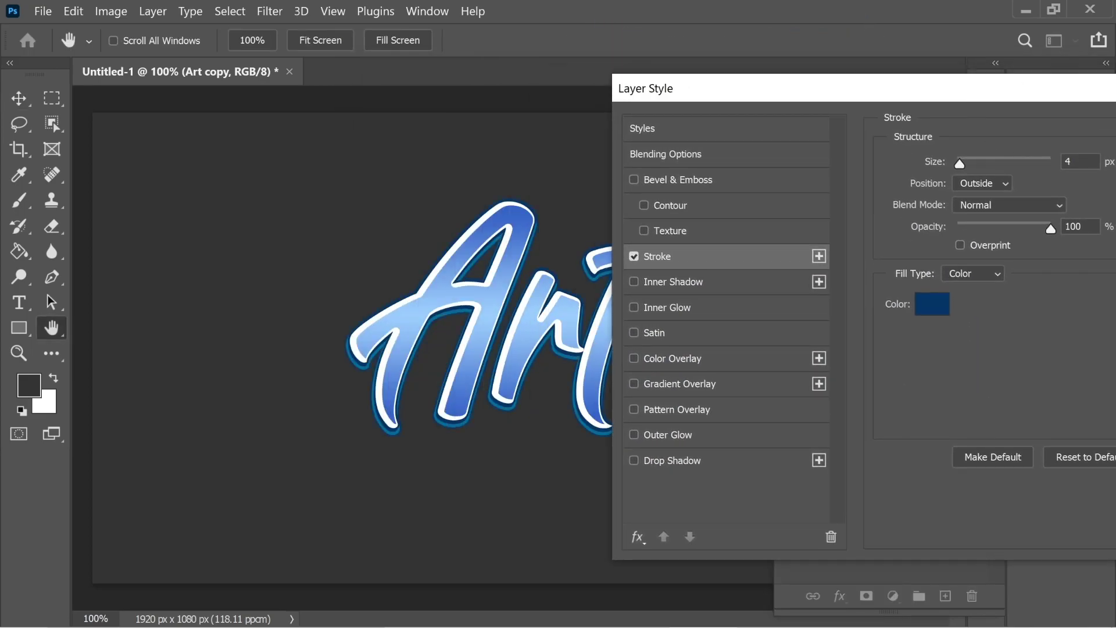
{"action": "type", "text": "10"}
{"action": "left_click", "coordinate": [932, 308]}
{"action": "type", "text": "000000"}
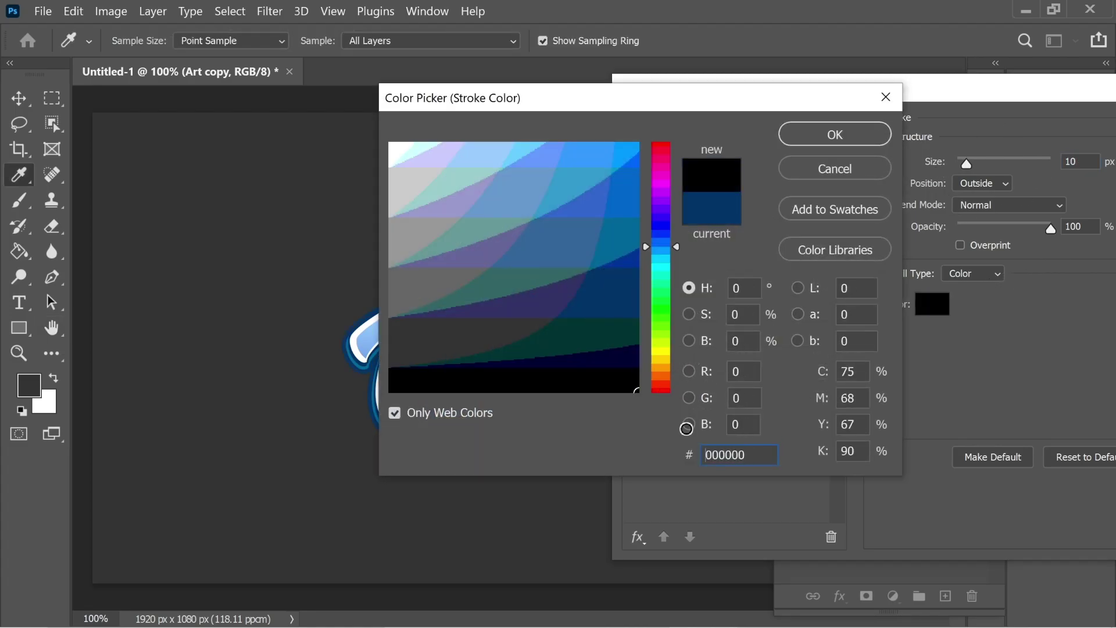
{"action": "left_click", "coordinate": [852, 142]}
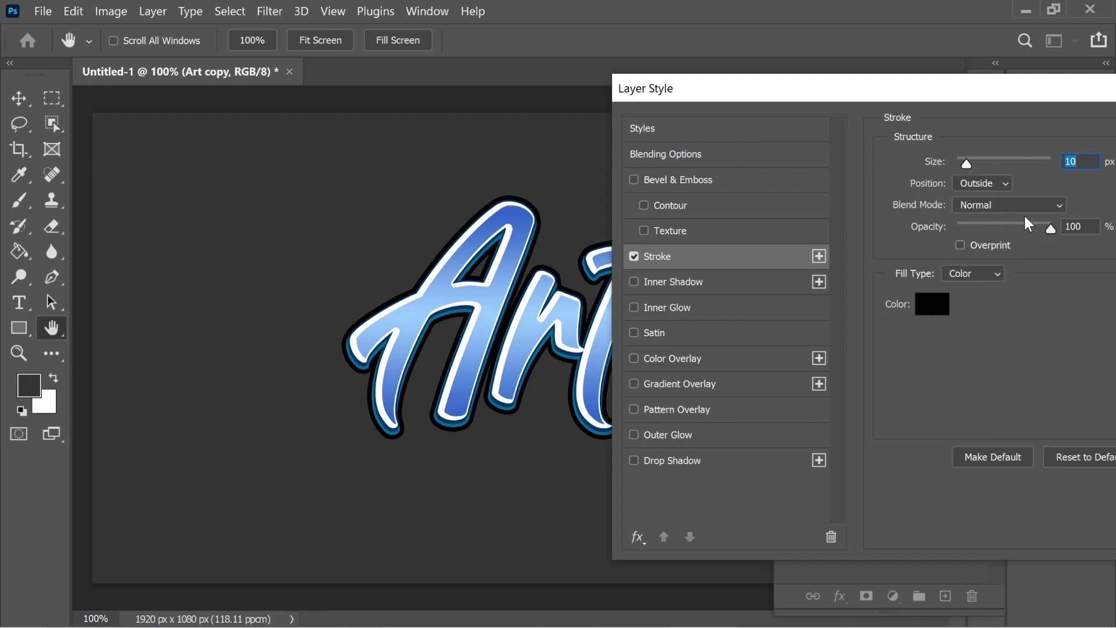
{"action": "key", "text": "Tab"}
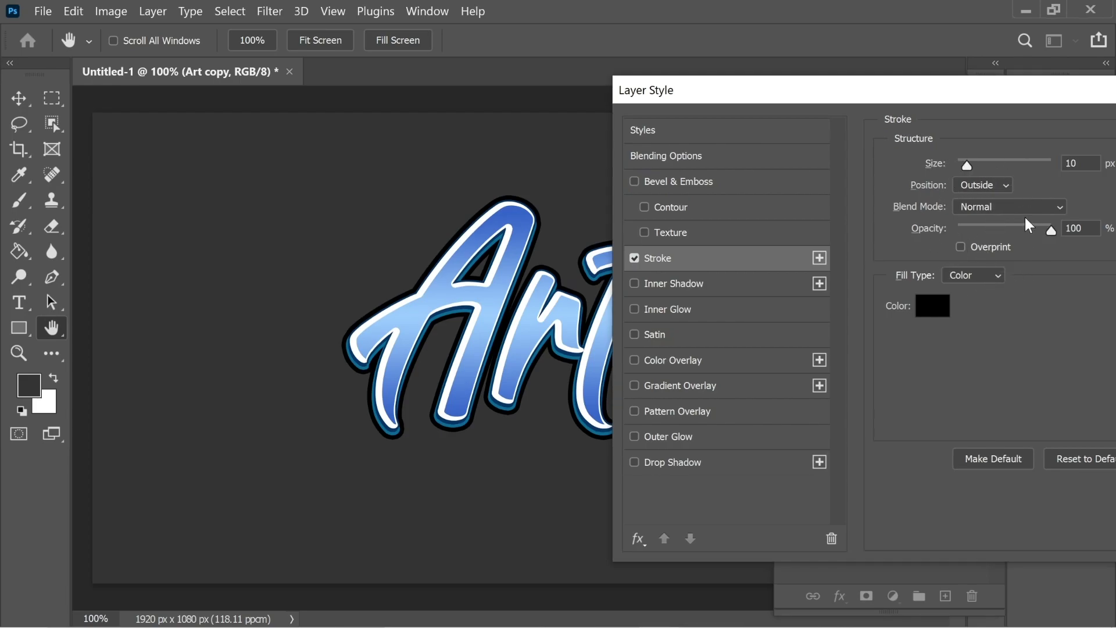
Step: Add a white Outer Glow with 100% spread and 14 px size to Art
{"action": "left_click", "coordinate": [671, 437]}
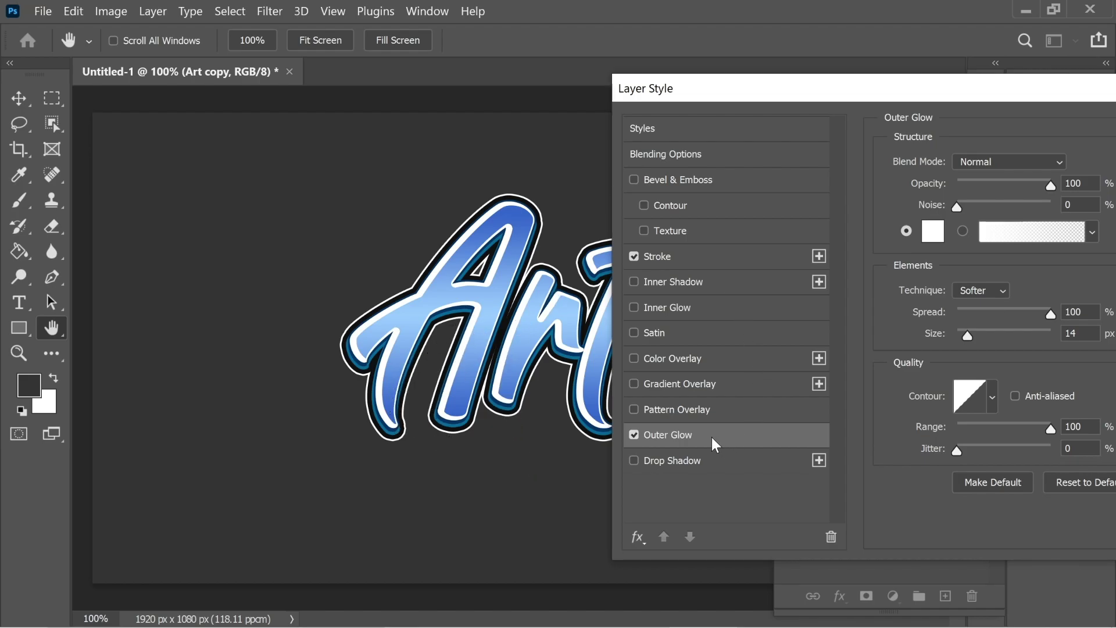
Step: Add a black Drop Shadow with 30% opacity and 43 px distance
{"action": "left_click", "coordinate": [666, 472]}
{"action": "left_click", "coordinate": [1086, 164]}
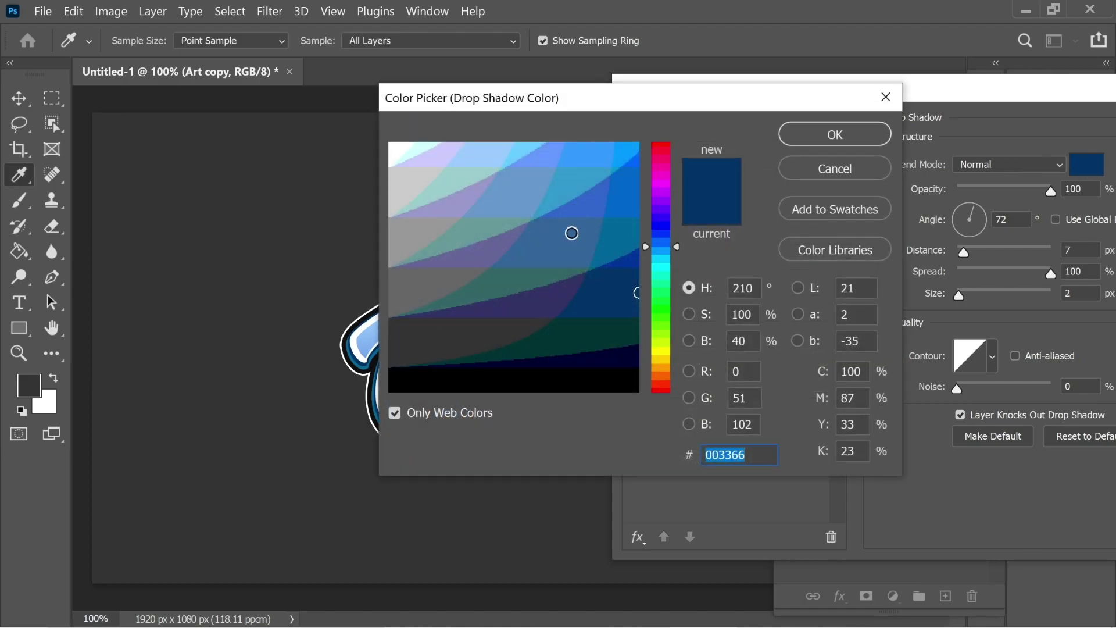
{"action": "left_click_drag", "start_coordinate": [570, 232], "coordinate": [669, 418]}
{"action": "left_click", "coordinate": [833, 139]}
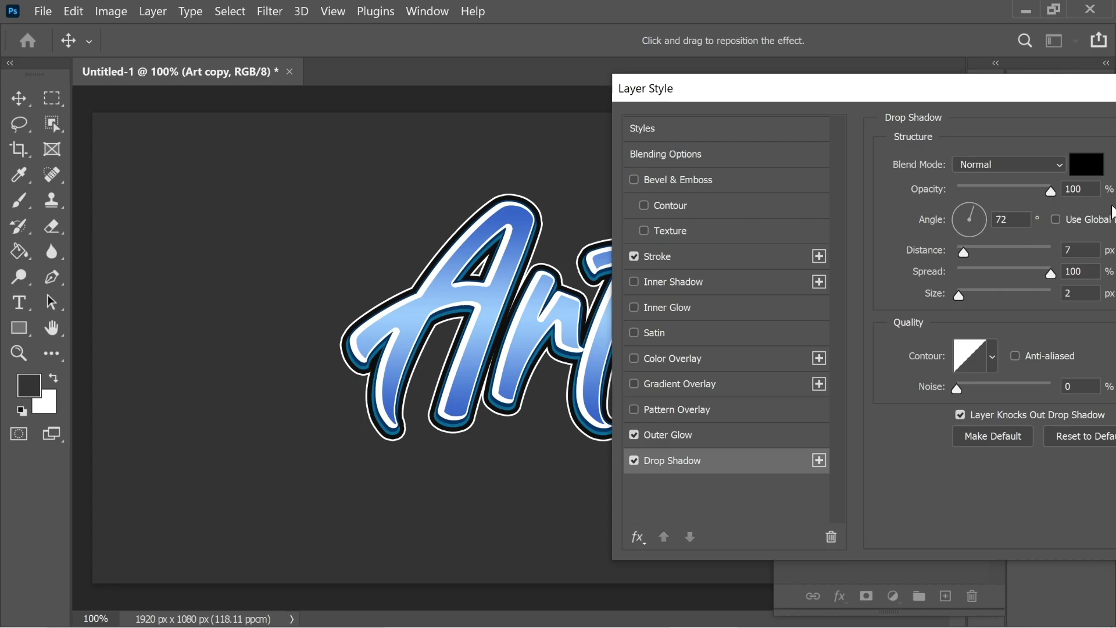
{"action": "type", "text": "30"}
{"action": "type", "text": "43"}
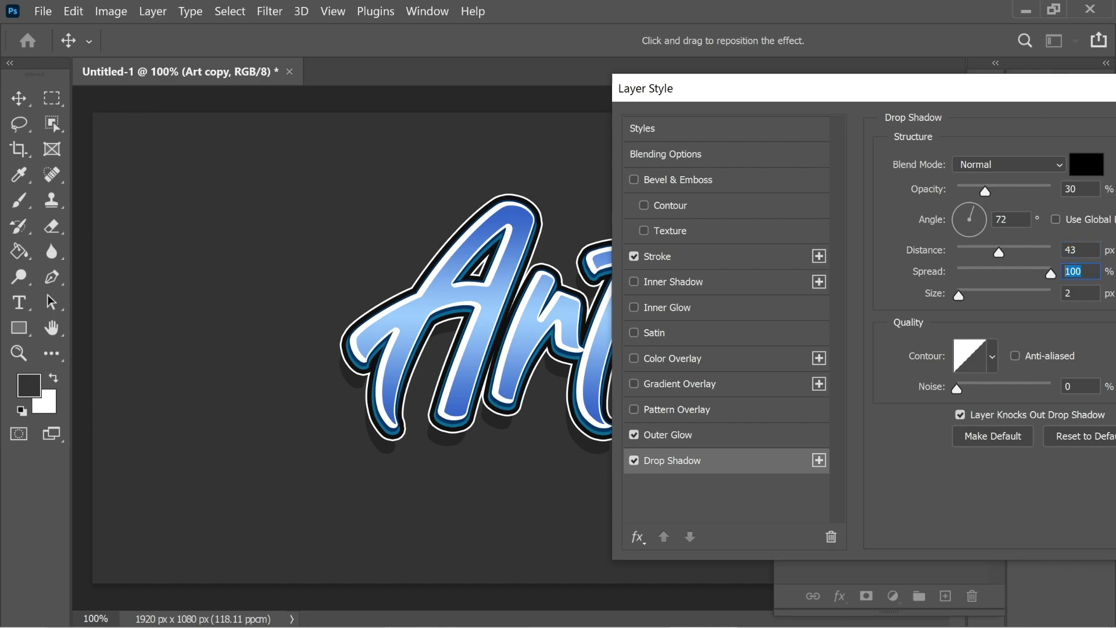
{"action": "type", "text": "0"}
Step: Set the drop shadow angle to 135° and apply the layer styles
{"action": "left_click_drag", "start_coordinate": [906, 90], "coordinate": [944, 115]}
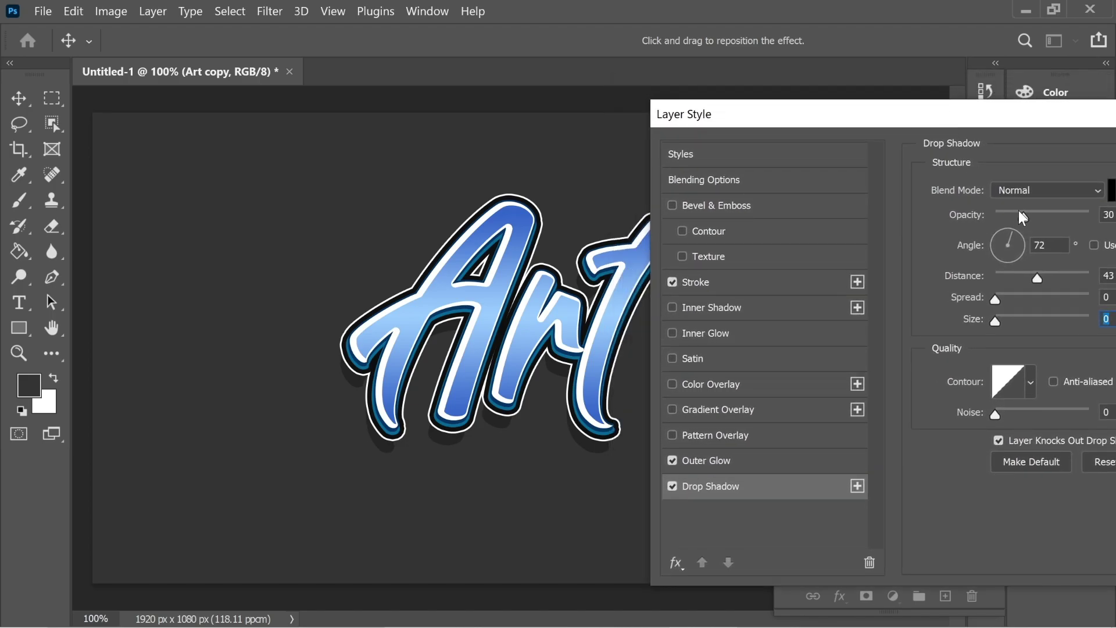
{"action": "left_click", "coordinate": [1046, 244]}
{"action": "type", "text": "13"}
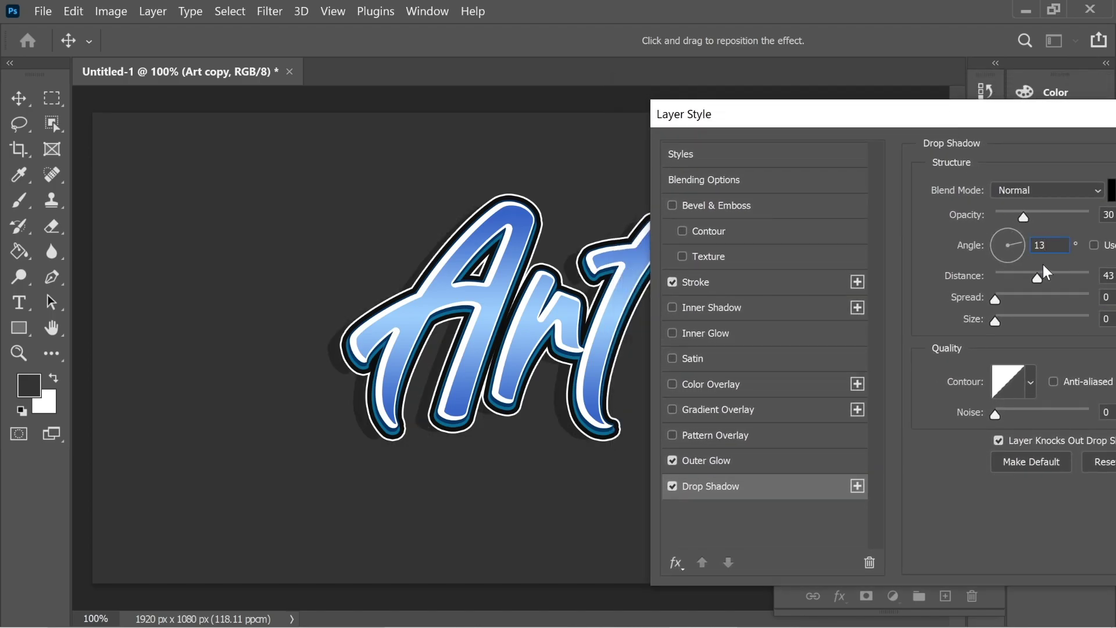
{"action": "type", "text": "5"}
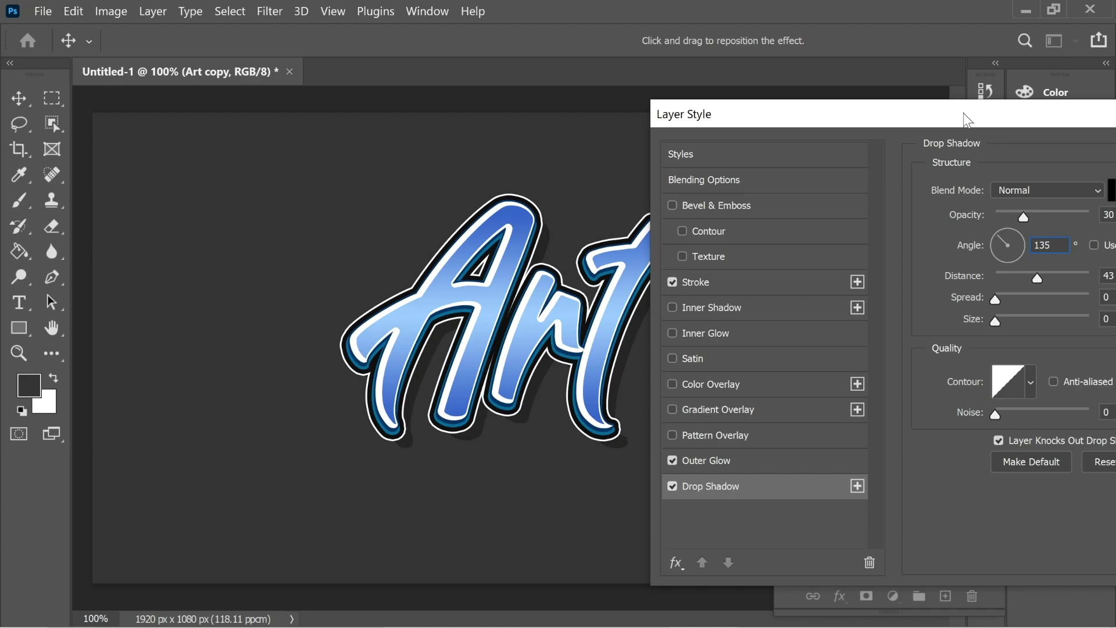
{"action": "left_click_drag", "start_coordinate": [964, 115], "coordinate": [1060, 336]}
{"action": "left_click_drag", "start_coordinate": [952, 312], "coordinate": [939, 293]}
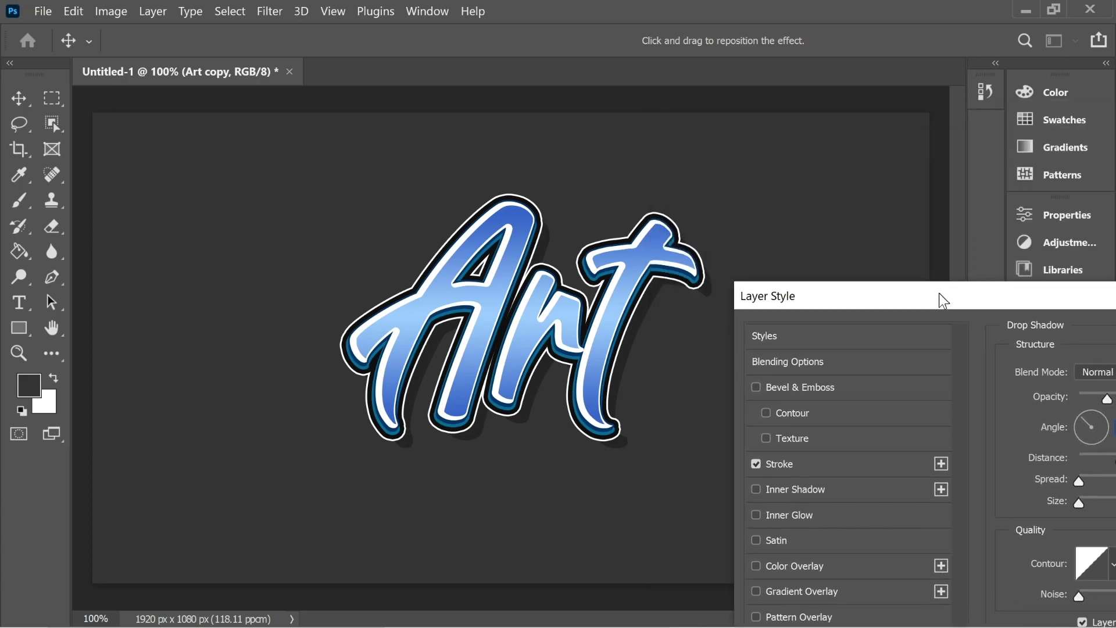
{"action": "left_click_drag", "start_coordinate": [1081, 428], "coordinate": [1088, 419]}
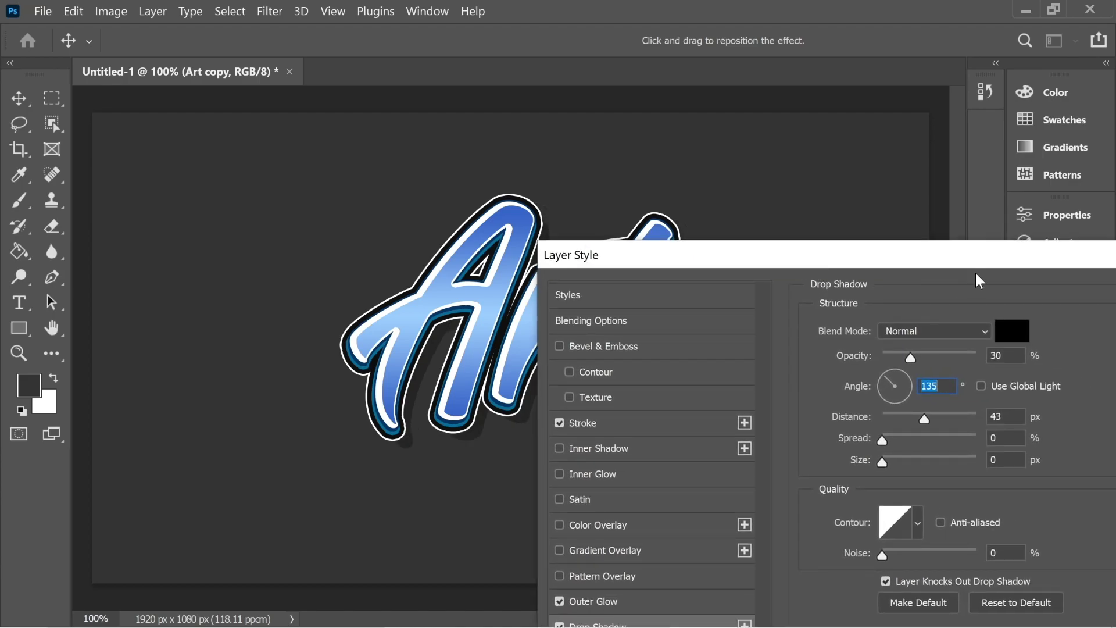
{"action": "left_click", "coordinate": [1027, 269]}
{"action": "left_click", "coordinate": [973, 302]}
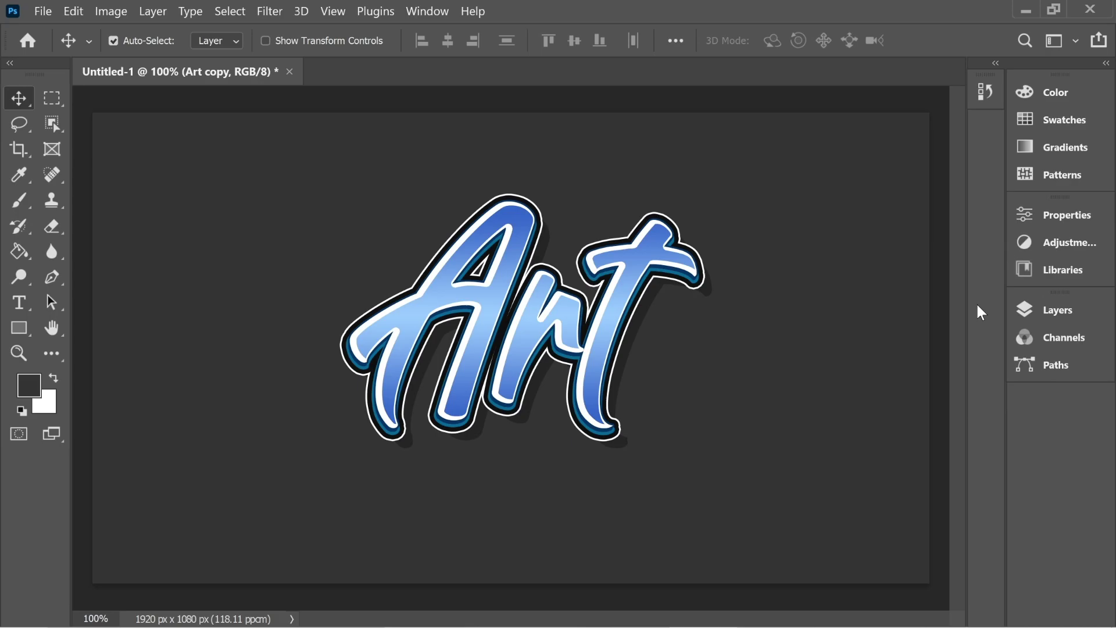